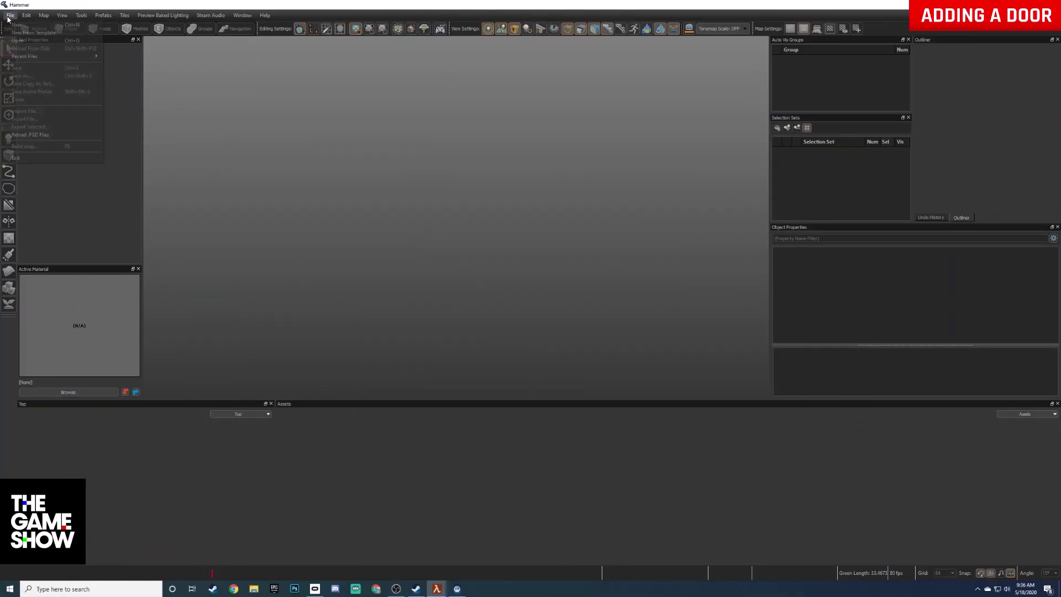
Step: Create a new map from the empty_box.vmap template
{"action": "left_click", "coordinate": [34, 33]}
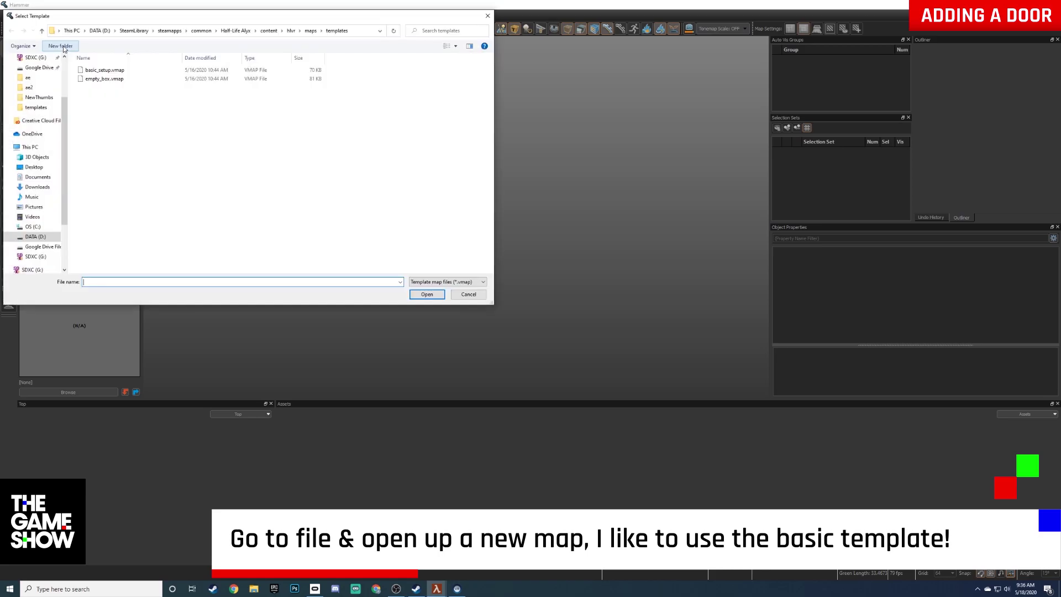
{"action": "left_click", "coordinate": [100, 80]}
{"action": "left_click", "coordinate": [427, 294]}
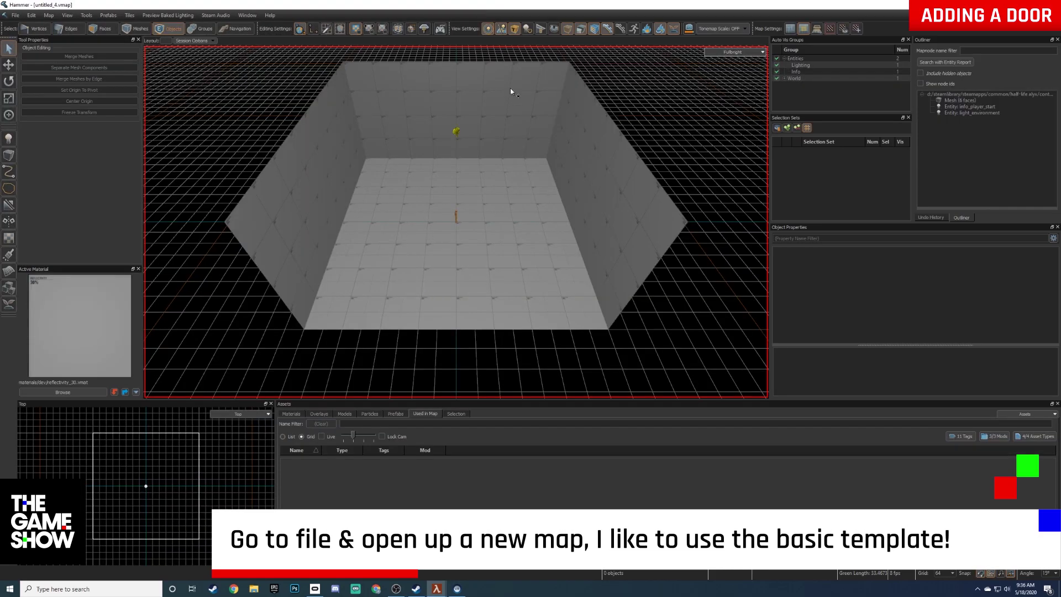
Step: Create a block 1280 wide, 192 long and 512 high beside the room, with its end face touching the room's side wall
{"action": "key", "text": "d"}
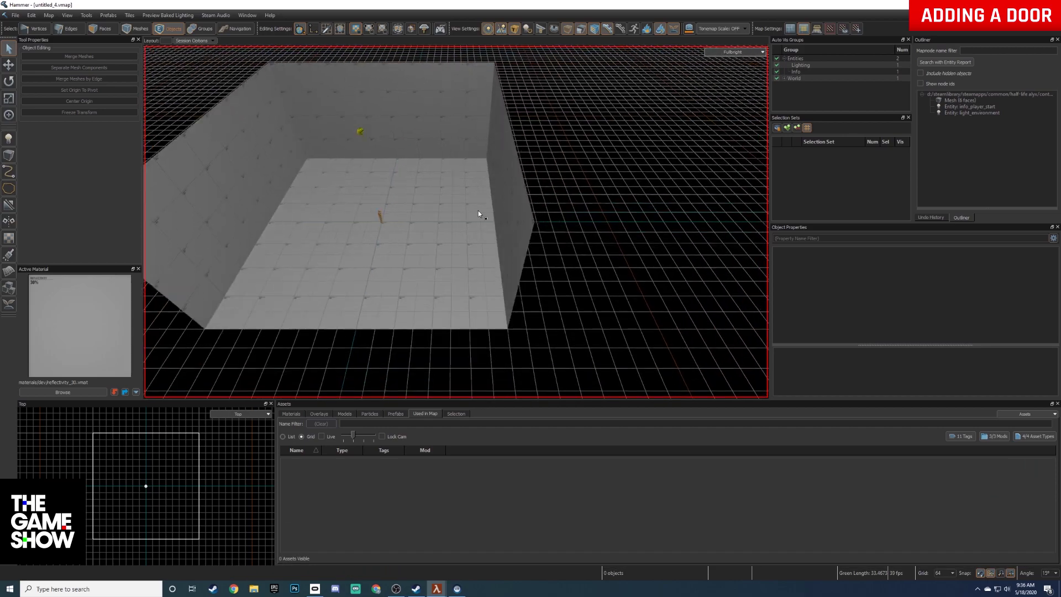
{"action": "key", "text": "w"}
{"action": "key", "text": "a"}
{"action": "mouse_move", "coordinate": [432, 209]}
{"action": "right_mouse_down"}
{"action": "mouse_move", "coordinate": [464, 213]}
{"action": "mouse_move", "coordinate": [448, 199]}
{"action": "right_mouse_up"}
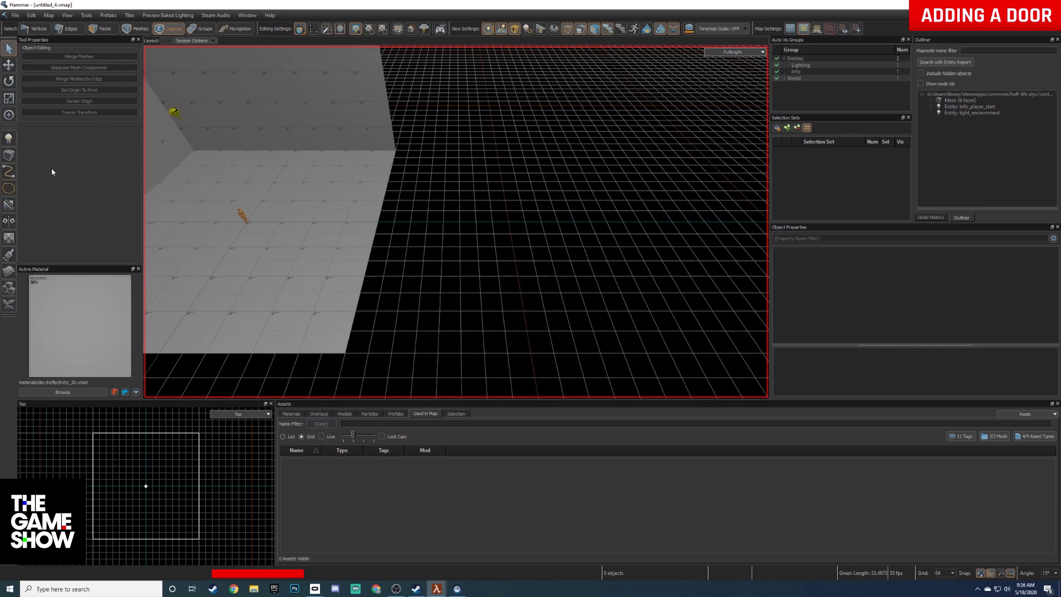
{"action": "left_click", "coordinate": [9, 157]}
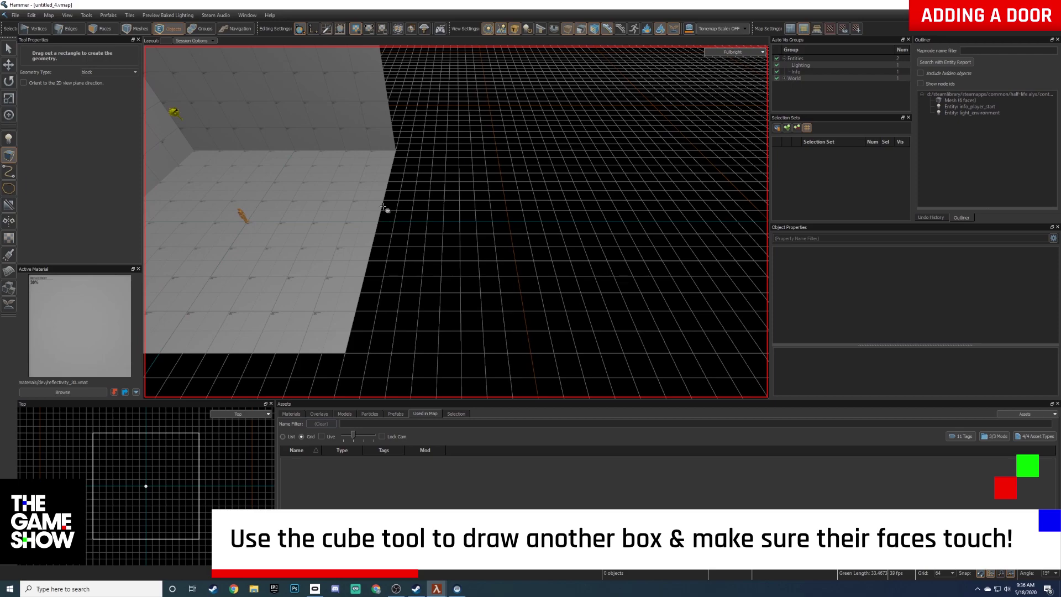
{"action": "left_click_drag", "start_coordinate": [729, 252], "coordinate": [726, 247]}
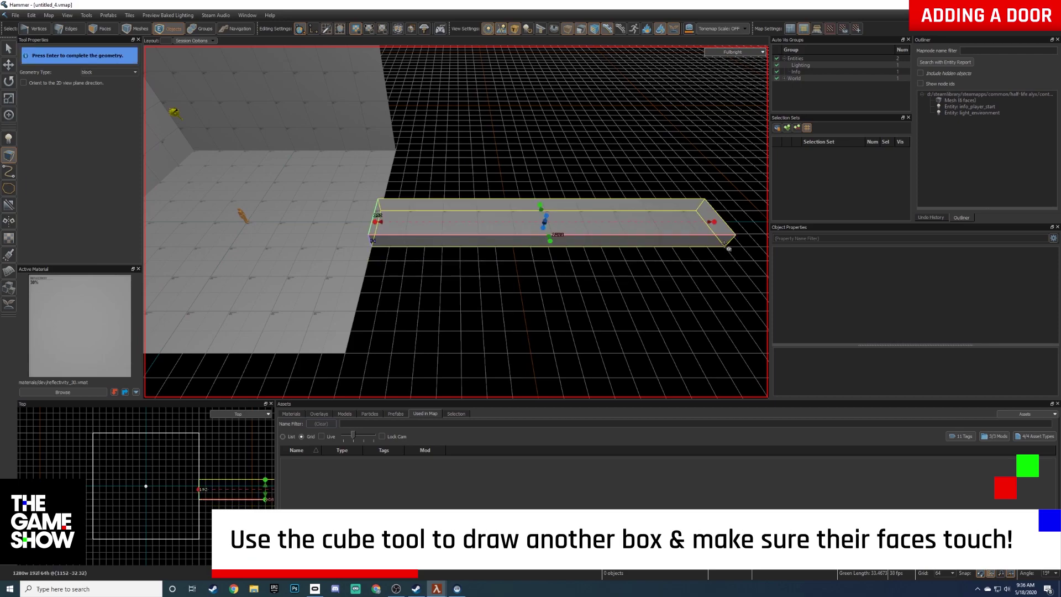
{"action": "left_click_drag", "start_coordinate": [546, 217], "coordinate": [580, 97]}
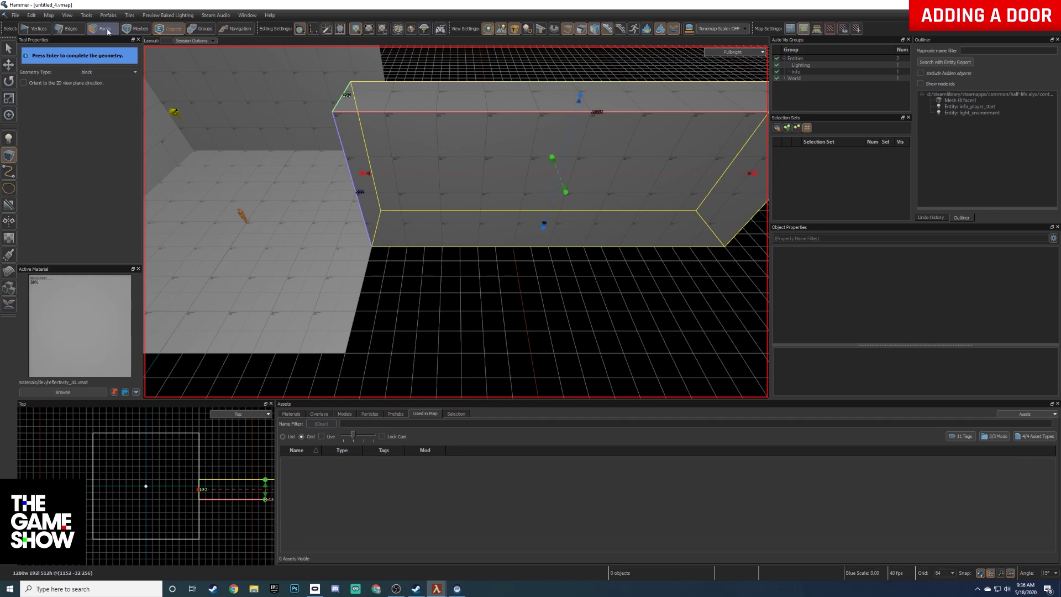
{"action": "key", "text": "Return"}
Step: In face mode, flip the new block's faces so that it turns inside out into a corridor
{"action": "left_click", "coordinate": [105, 29]}
{"action": "left_click", "coordinate": [513, 168]}
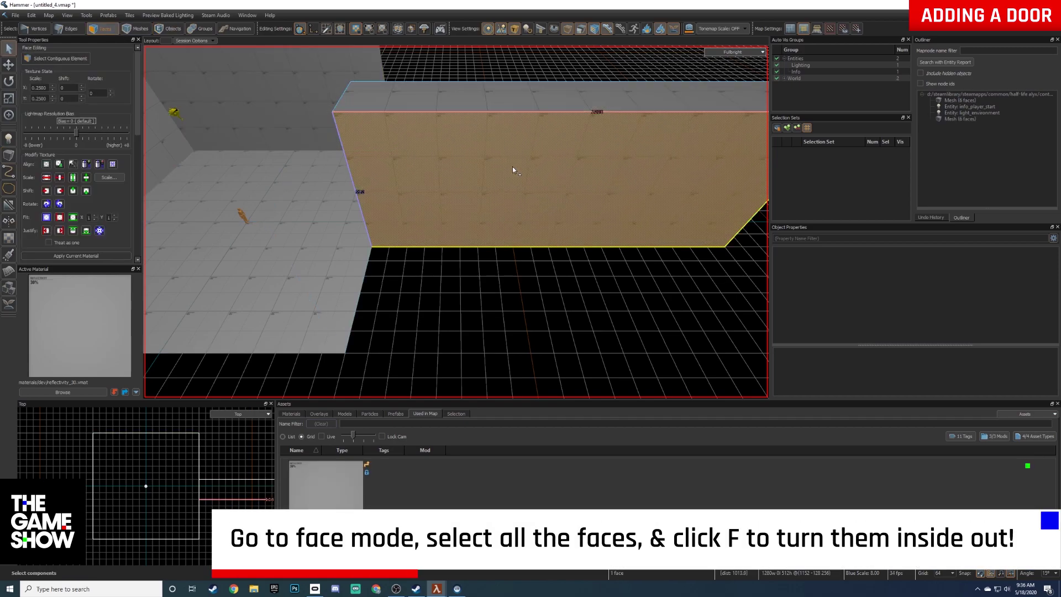
{"action": "key", "text": "f"}
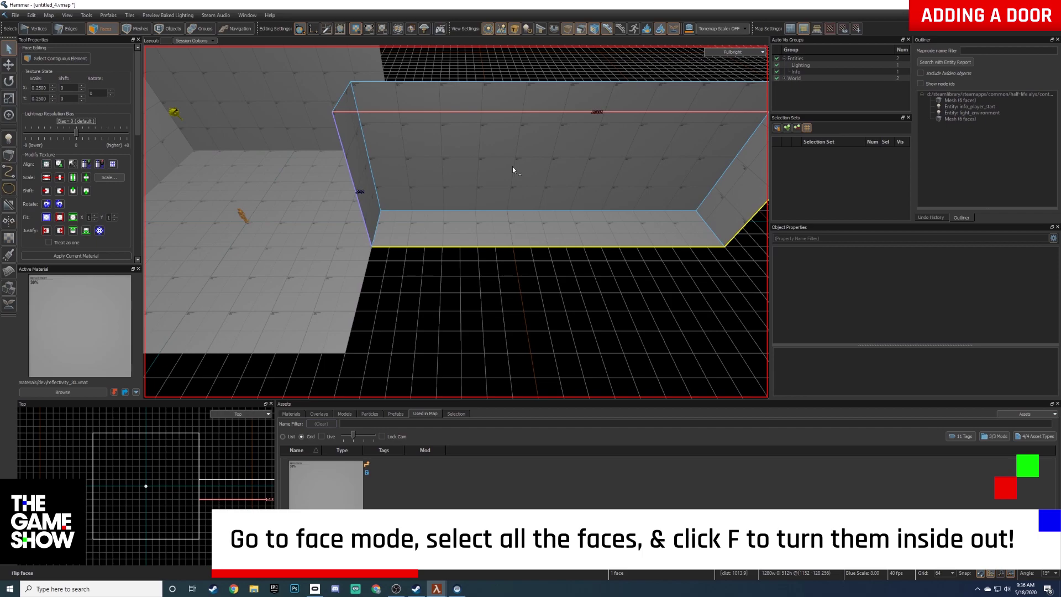
Step: Examine the inside-out corridor and the wall where it touches the main room
{"action": "scroll", "coordinate": [523, 180], "scroll_direction": "down", "scroll_amount": 3}
{"action": "key", "text": "d"}
{"action": "key", "text": "w"}
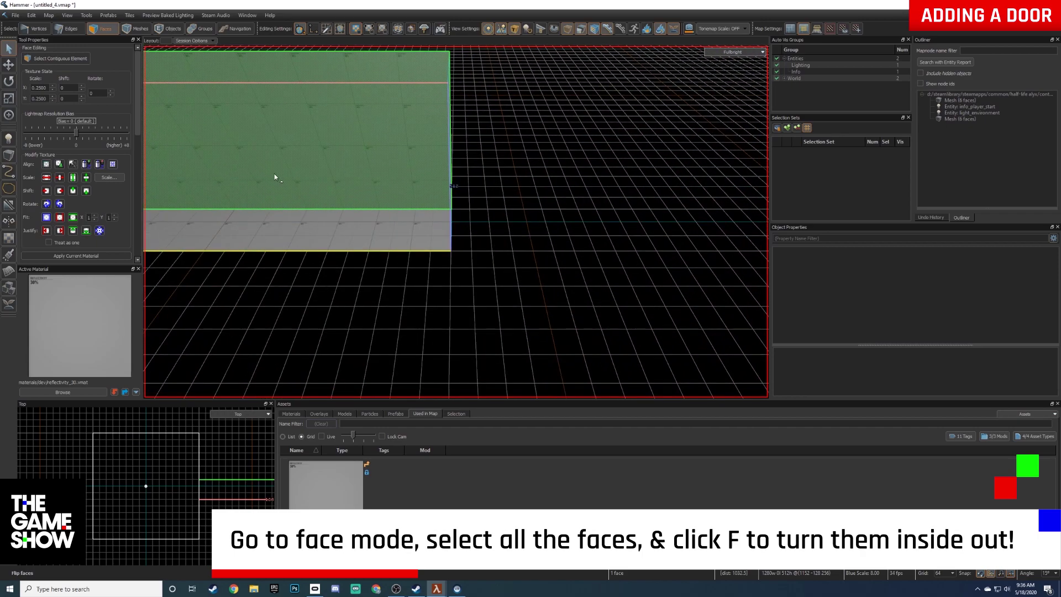
{"action": "right_click_drag", "start_coordinate": [274, 173], "coordinate": [456, 222]}
{"action": "key", "text": "d"}
{"action": "scroll", "coordinate": [290, 206], "scroll_direction": "up", "scroll_amount": 3}
{"action": "key", "text": "w"}
{"action": "key", "text": "w"}
{"action": "left_click", "coordinate": [247, 175]}
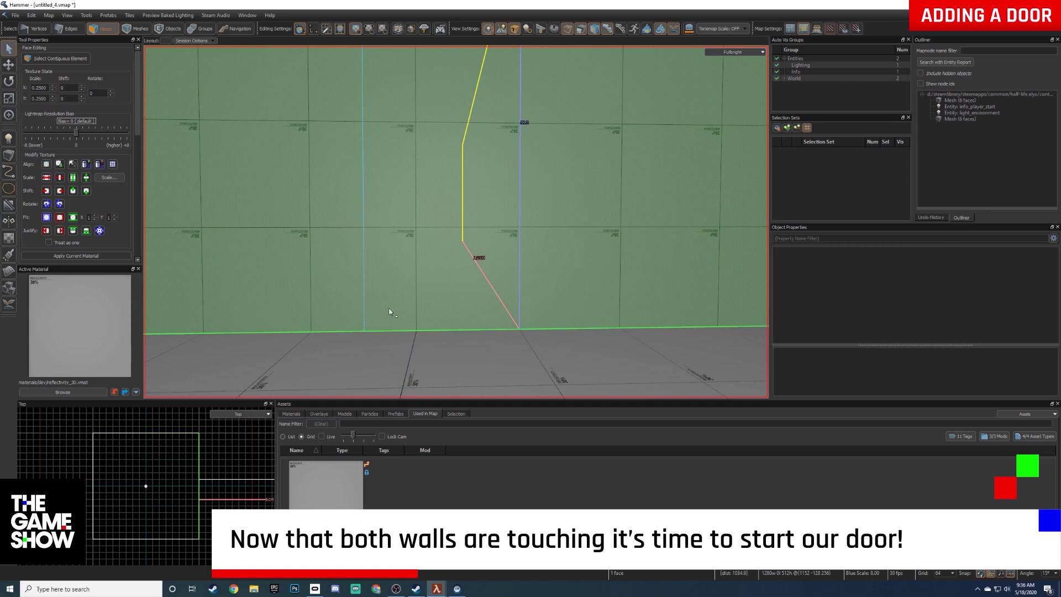
{"action": "key", "text": "Escape"}
Step: Filter the model assets by door_frame_basic
{"action": "left_click", "coordinate": [344, 413]}
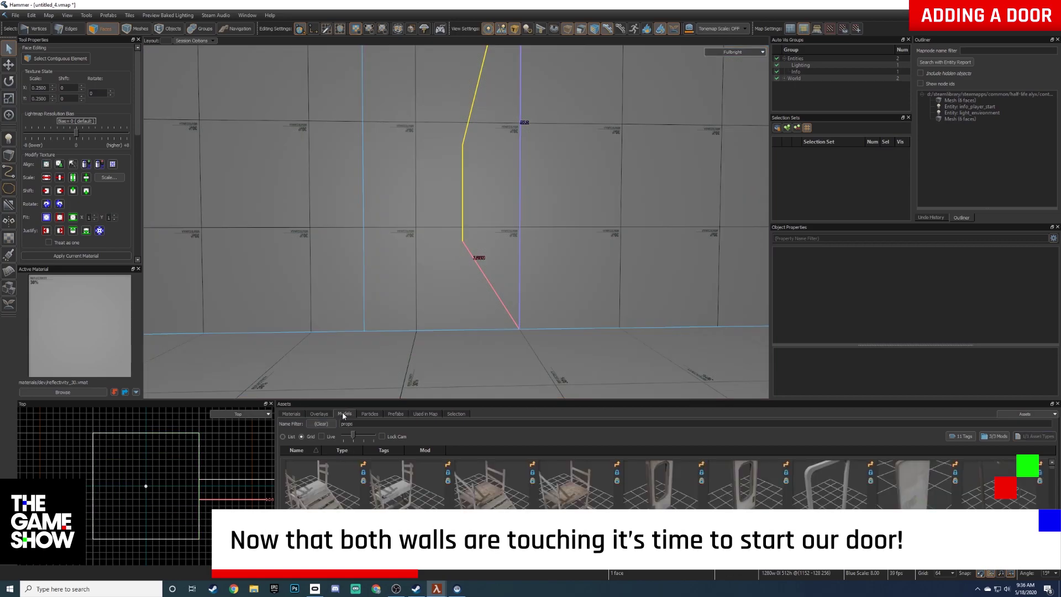
{"action": "left_click_drag", "start_coordinate": [362, 424], "coordinate": [267, 427]}
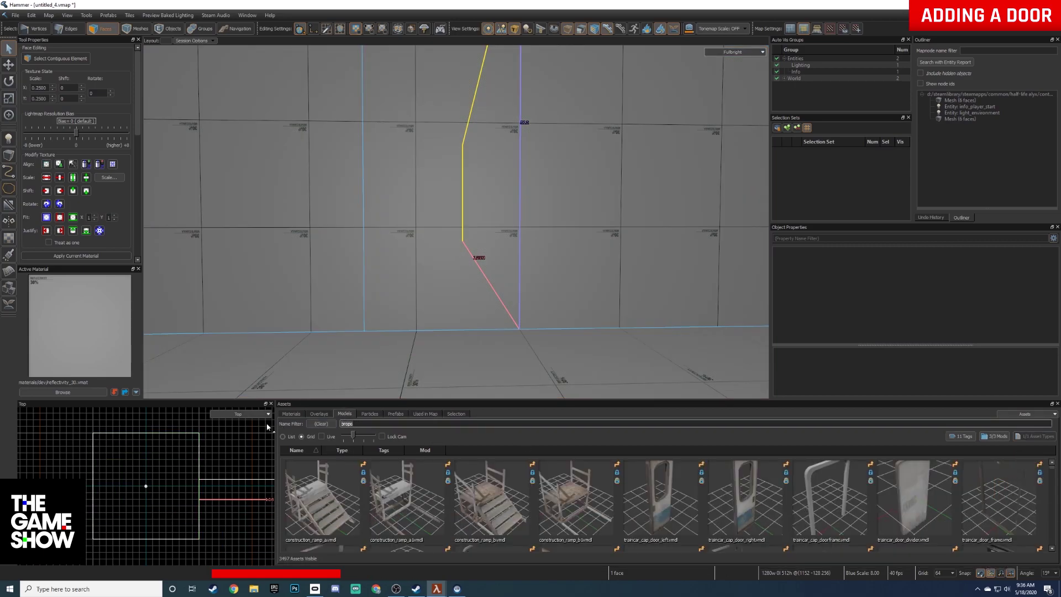
{"action": "type", "text": "door_frame"}
{"action": "left_click", "coordinate": [353, 387]}
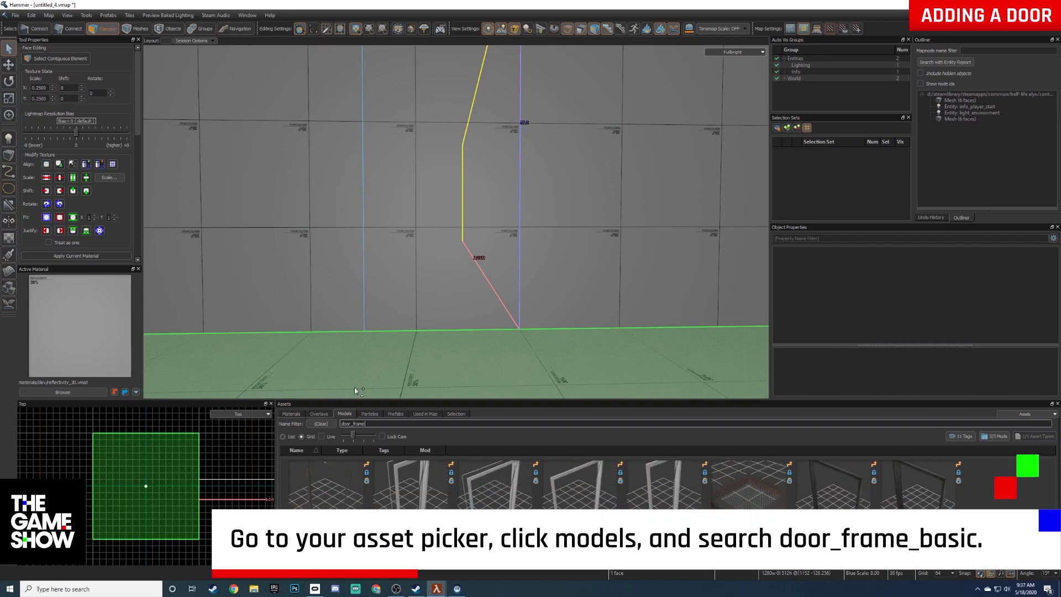
{"action": "type", "text": "_basic"}
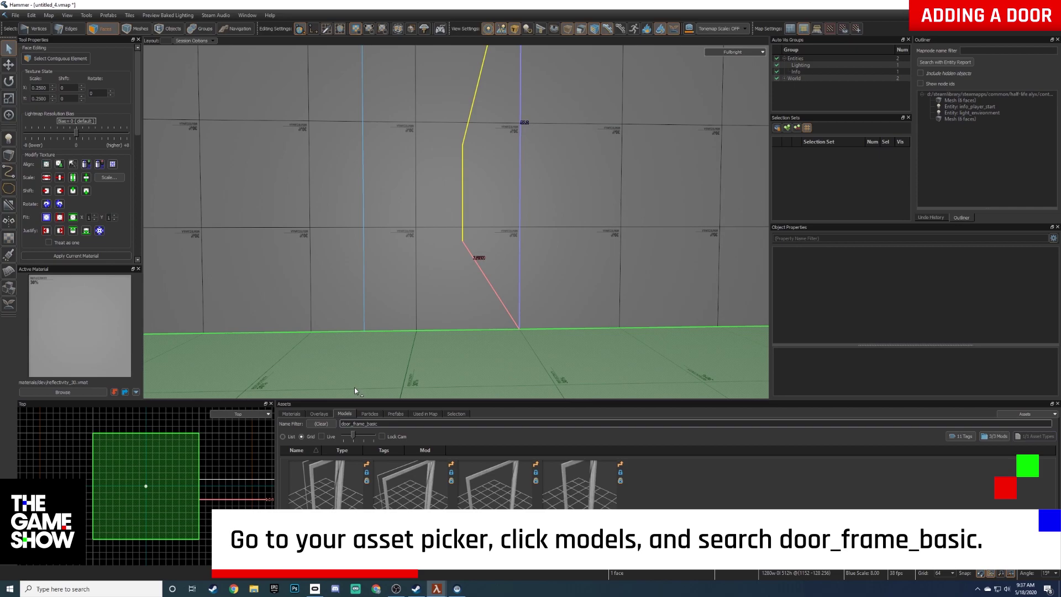
Step: Place the door_frame_basic_001.vmdl model in the room near the wall shared with the corridor
{"action": "left_click", "coordinate": [317, 485]}
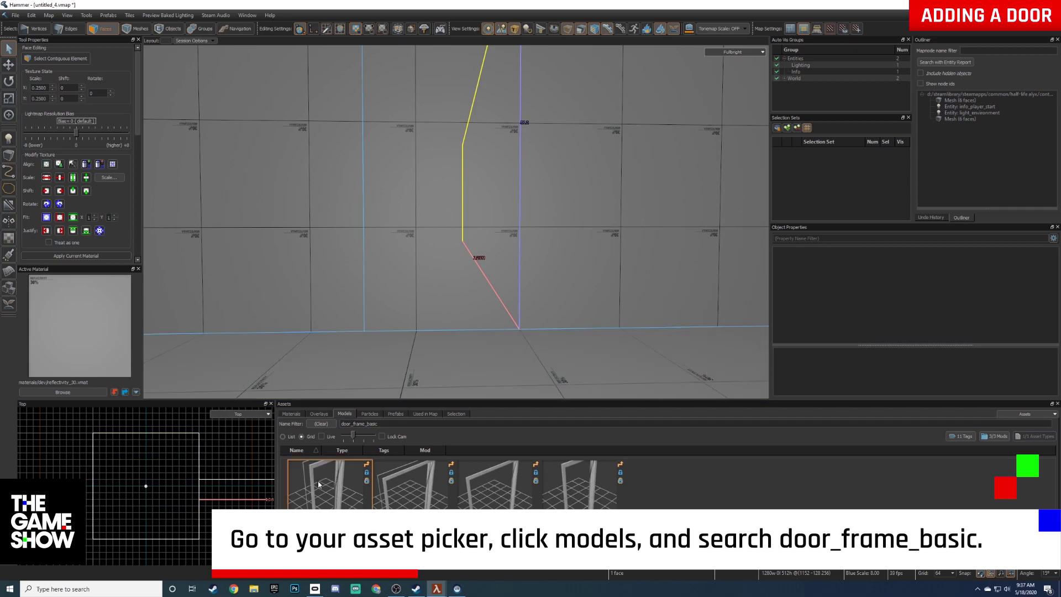
{"action": "left_click_drag", "start_coordinate": [318, 484], "coordinate": [436, 206]}
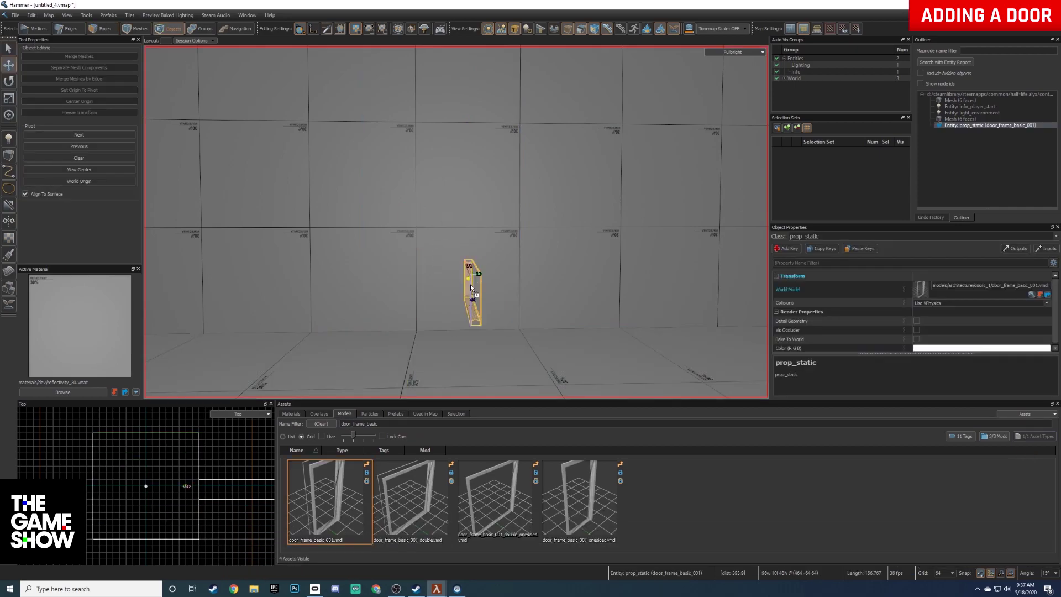
{"action": "left_click_drag", "start_coordinate": [471, 286], "coordinate": [451, 323]}
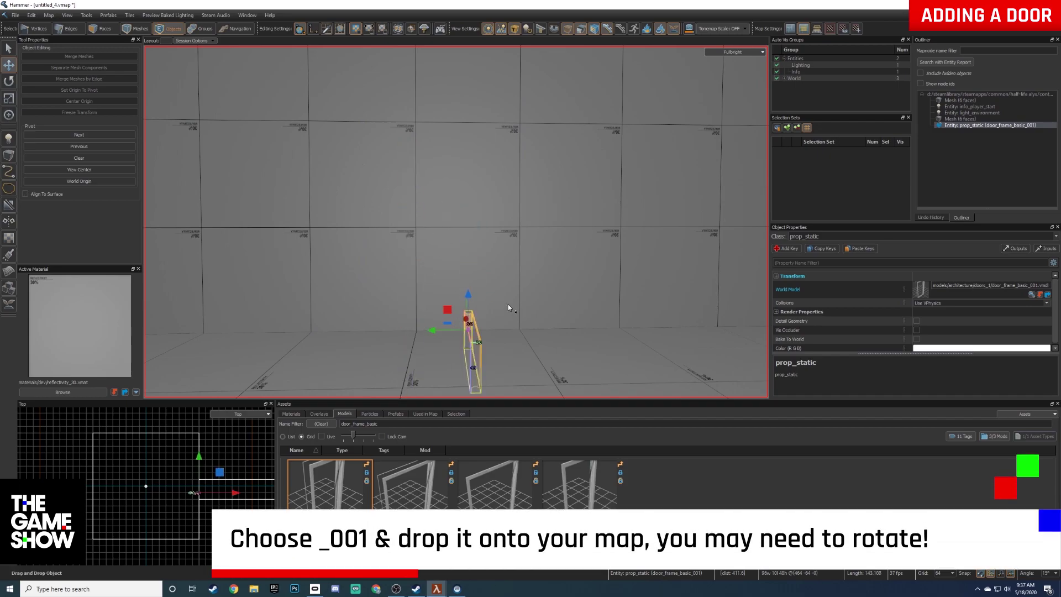
Step: Raise the door frame by 64 units beside the shared wall
{"action": "key", "text": "d"}
{"action": "key", "text": "w"}
{"action": "key", "text": "a"}
{"action": "key", "text": "s"}
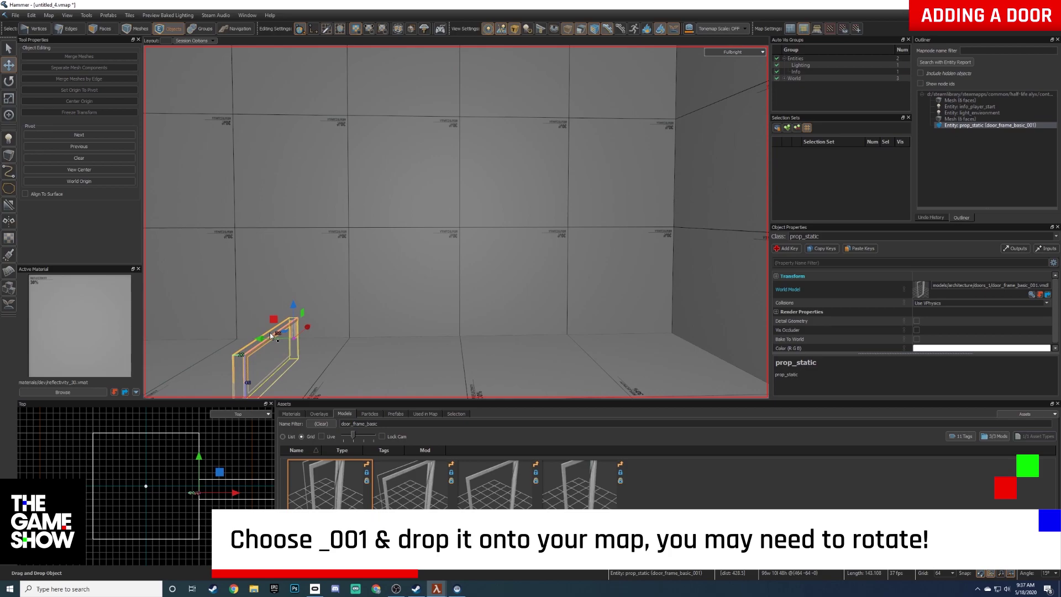
{"action": "scroll", "coordinate": [277, 333], "scroll_direction": "down", "scroll_amount": 2}
{"action": "left_click_drag", "start_coordinate": [327, 293], "coordinate": [329, 264]}
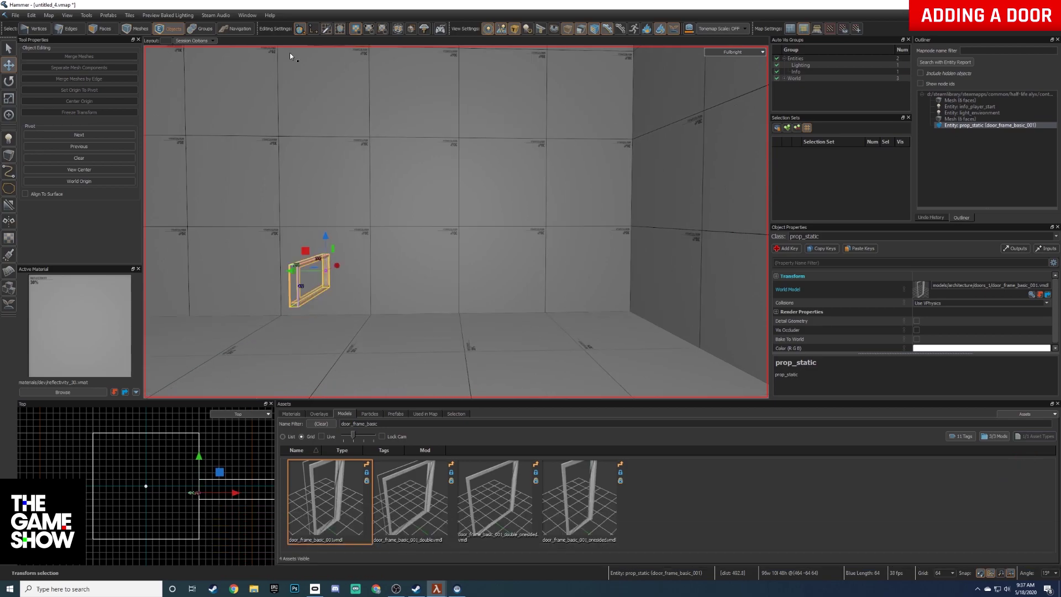
Step: Rotate the door frame upright by 90 degrees, turn it flat against the shared wall and stand it on the floor
{"action": "left_click", "coordinate": [9, 81]}
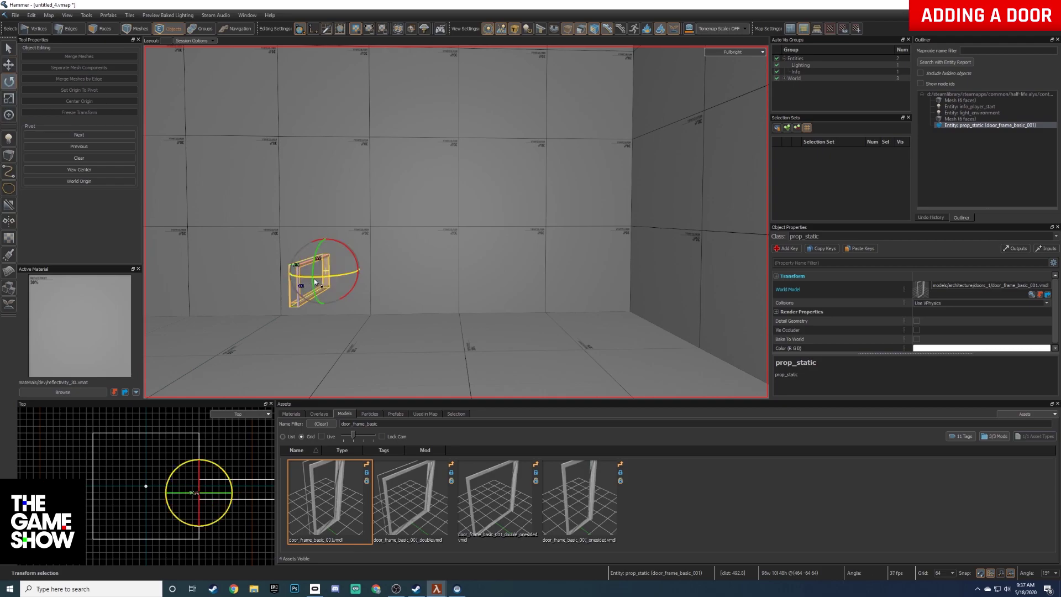
{"action": "left_click_drag", "start_coordinate": [315, 282], "coordinate": [325, 200]}
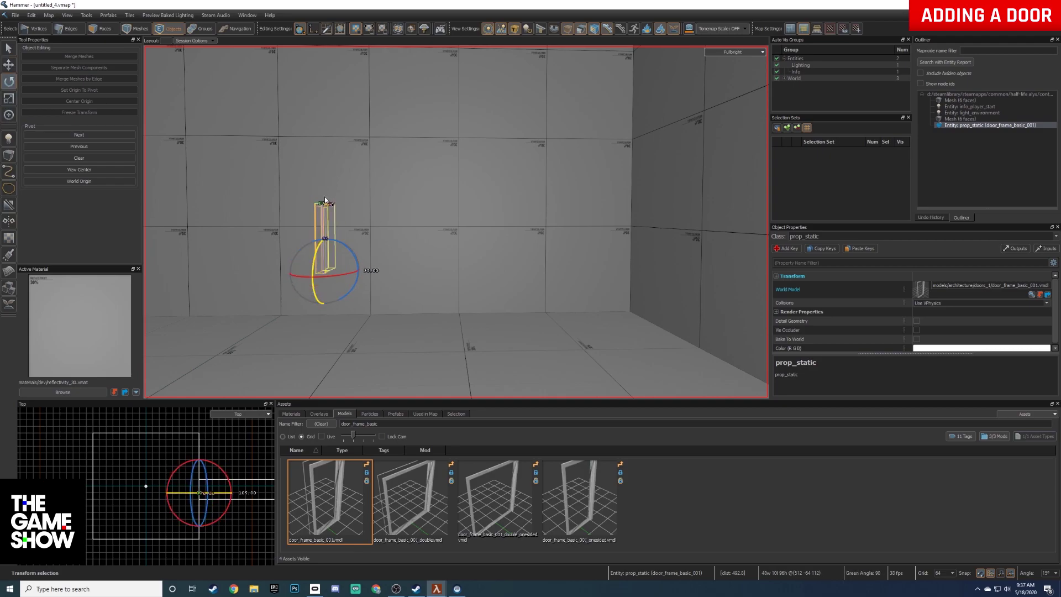
{"action": "left_click_drag", "start_coordinate": [303, 279], "coordinate": [331, 308]}
{"action": "key", "text": "w"}
{"action": "key", "text": "w"}
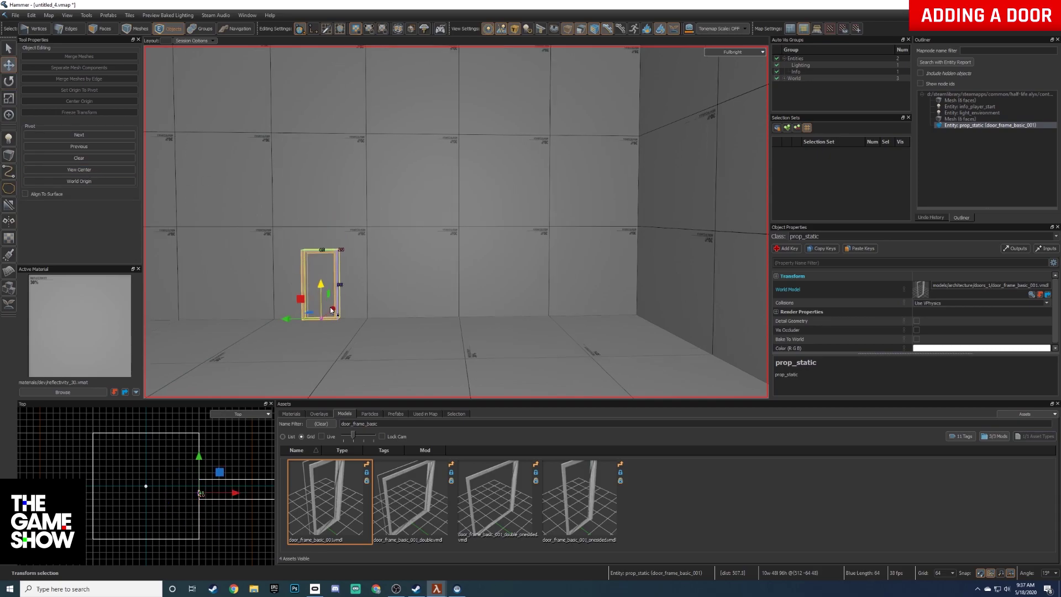
Step: Inspect the door frame's placement from both the room and the corridor side of the shared wall
{"action": "key", "text": "a"}
{"action": "key", "text": "s"}
{"action": "key", "text": "a"}
{"action": "key", "text": "s"}
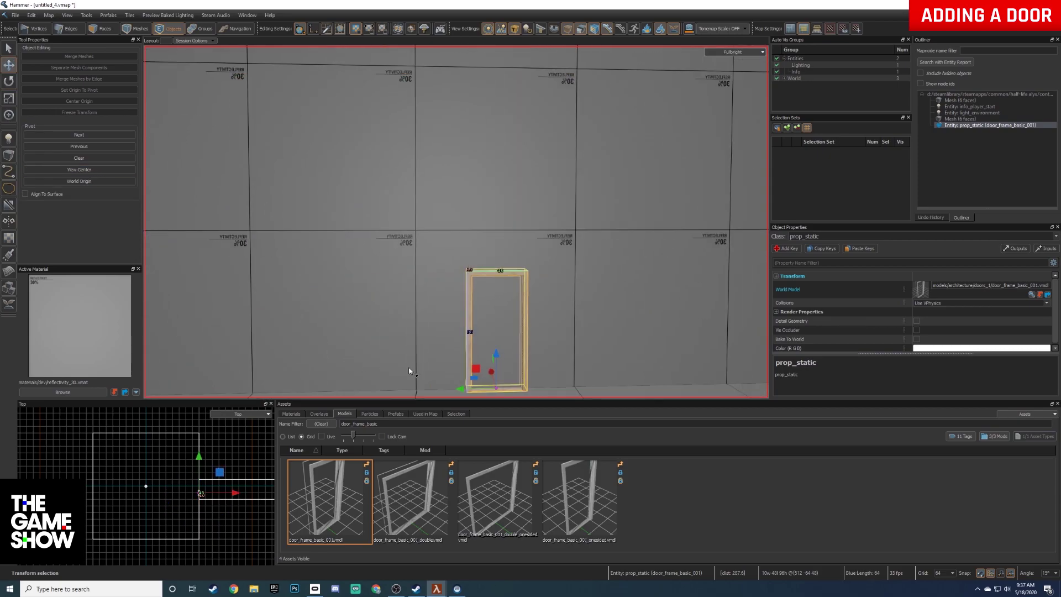
{"action": "key", "text": "d"}
{"action": "key", "text": "s"}
{"action": "key", "text": "d"}
{"action": "key", "text": "d"}
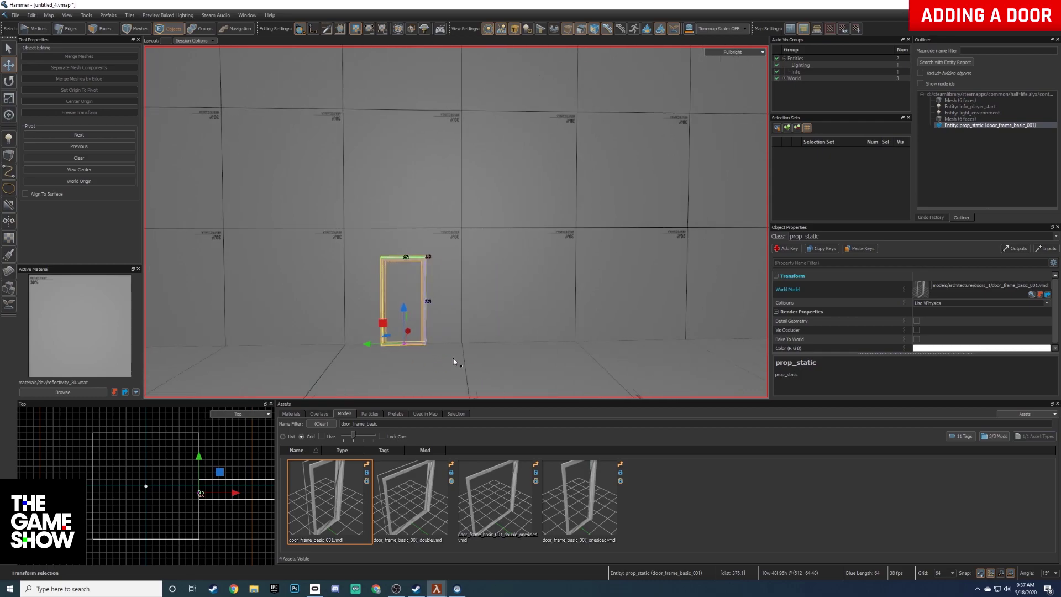
{"action": "key", "text": "w"}
{"action": "key", "text": "a"}
{"action": "key", "text": "z"}
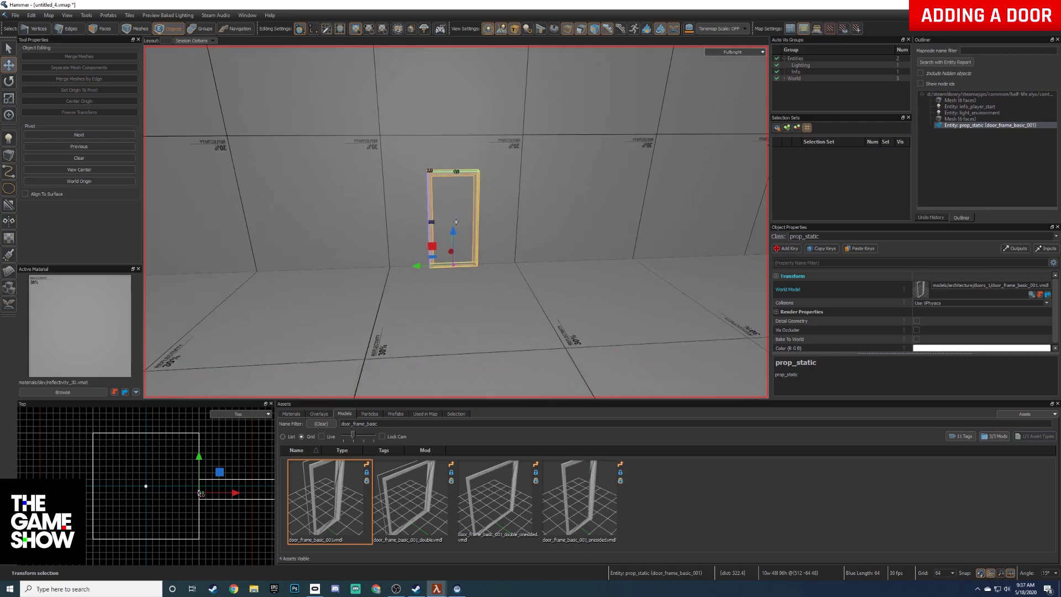
{"action": "key", "text": "w"}
{"action": "key", "text": "s"}
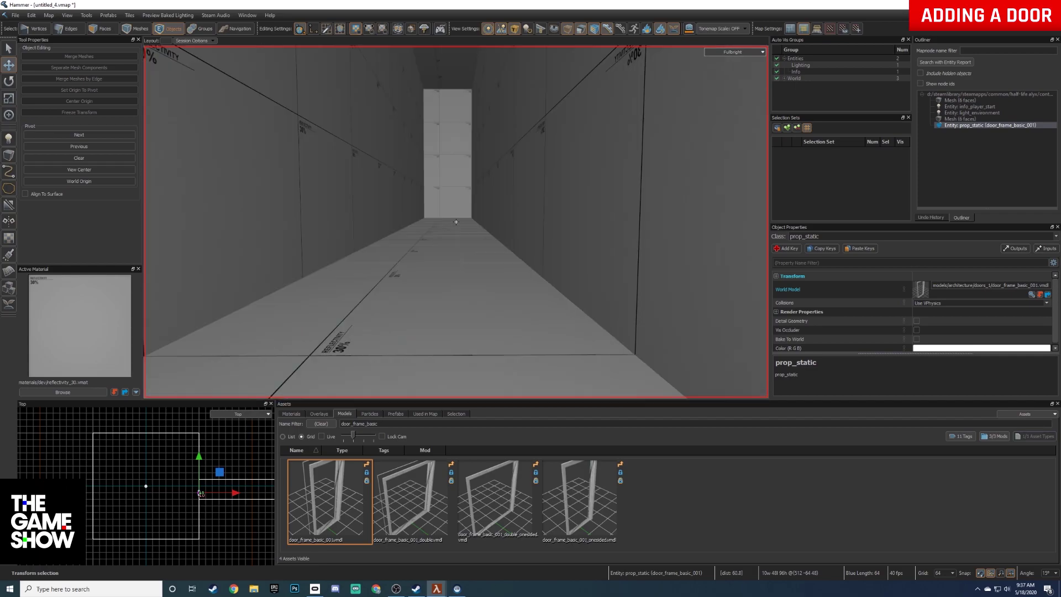
{"action": "key", "text": "w"}
{"action": "key", "text": "s"}
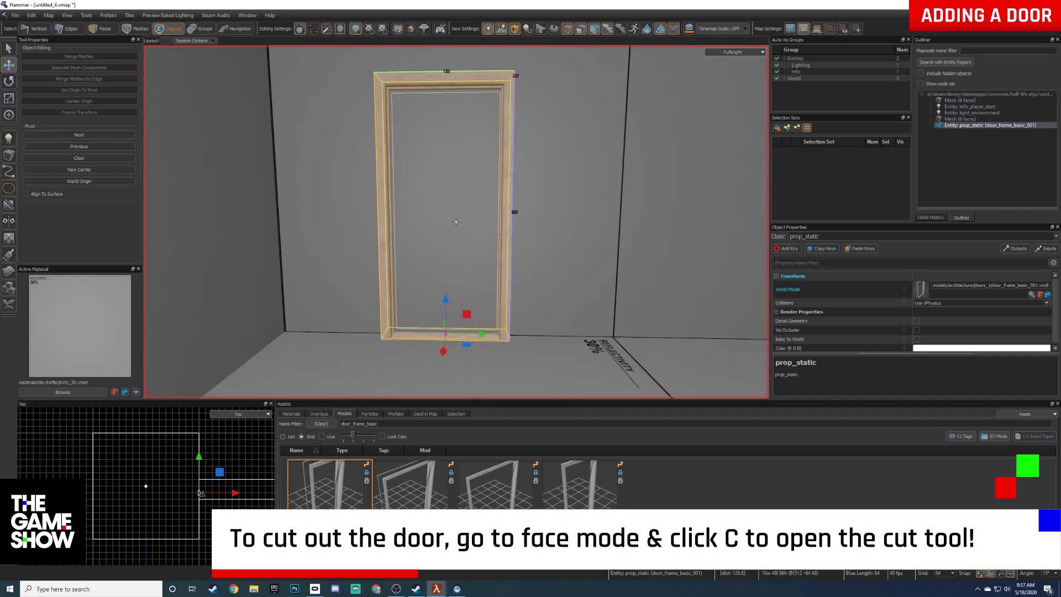
{"action": "key", "text": "a"}
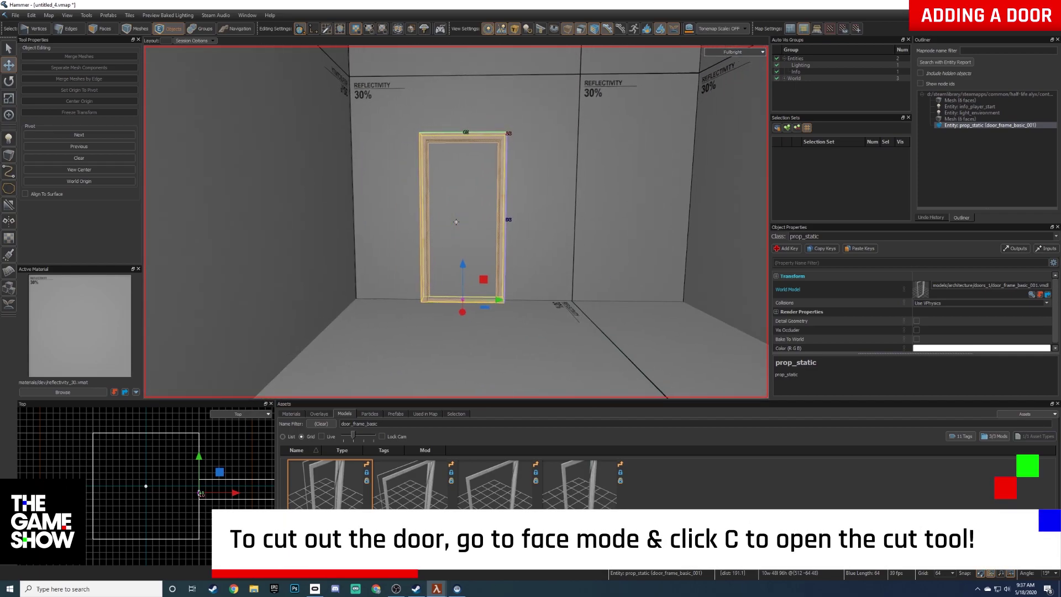
Step: Start the Cut tool in face mode and refine the grid spacing to 1 unit for a precise cut
{"action": "left_click", "coordinate": [113, 30]}
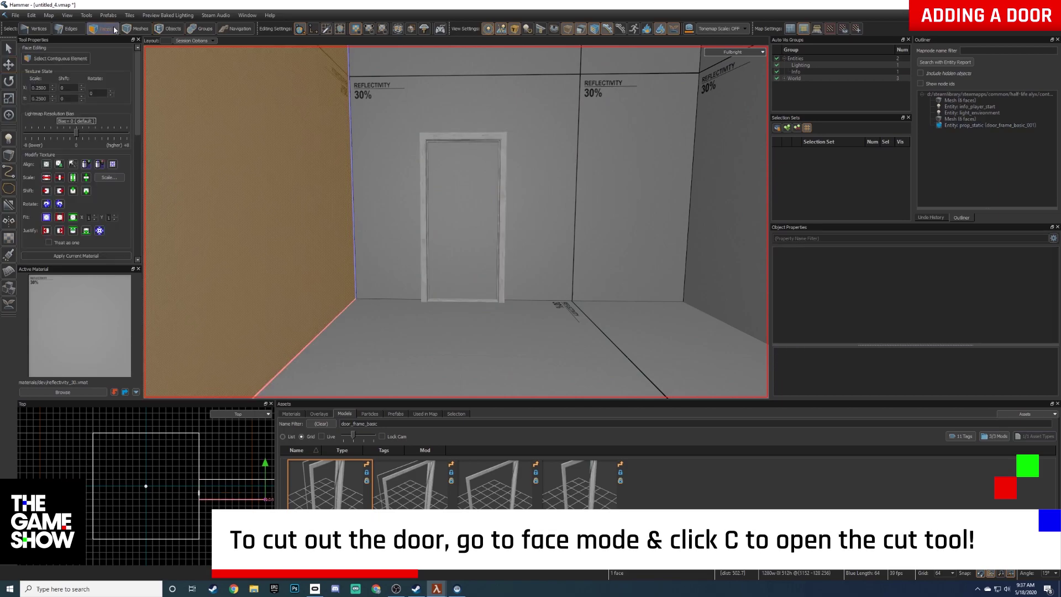
{"action": "key", "text": "c"}
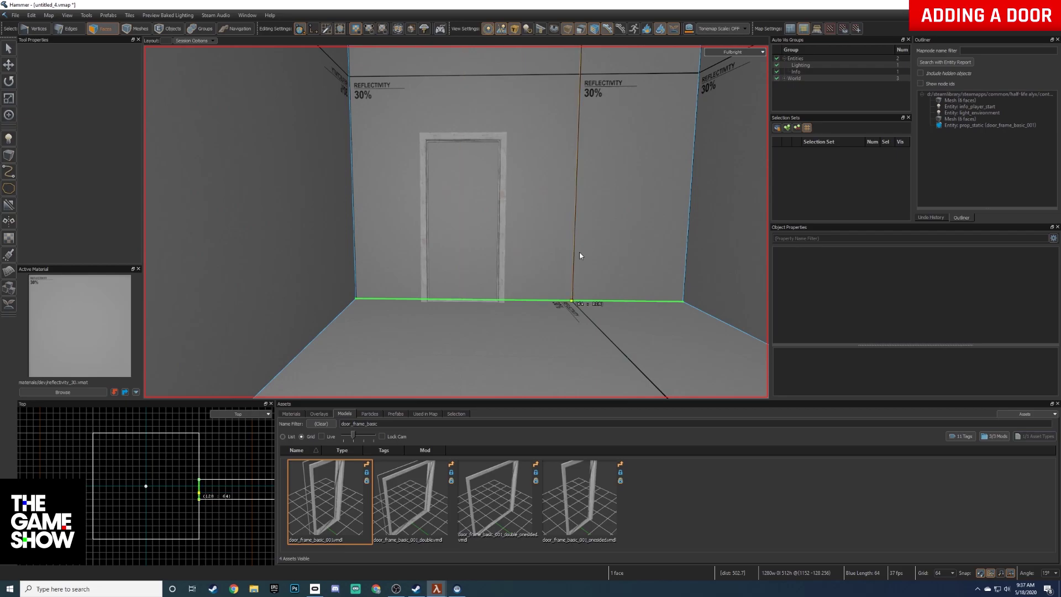
{"action": "key", "text": "bracketleft"}
{"action": "key", "text": "bracketleft"}
{"action": "key", "text": "bracketleft"}
{"action": "key", "text": "bracketleft"}
{"action": "key", "text": "bracketleft"}
{"action": "key", "text": "bracketleft"}
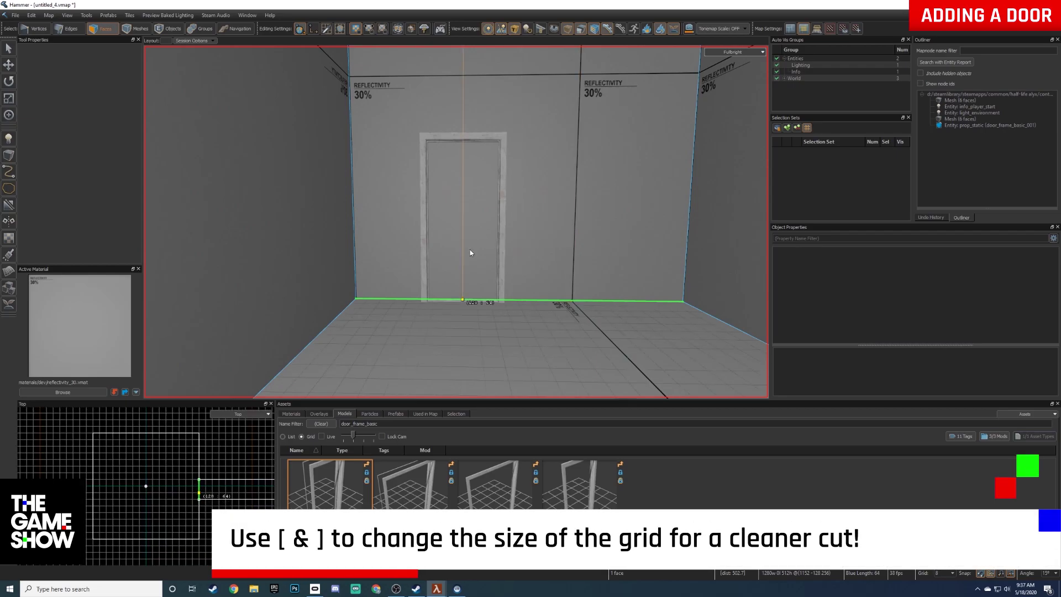
{"action": "key", "text": "bracketright"}
{"action": "key", "text": "bracketright"}
{"action": "key", "text": "bracketright"}
{"action": "key", "text": "bracketright"}
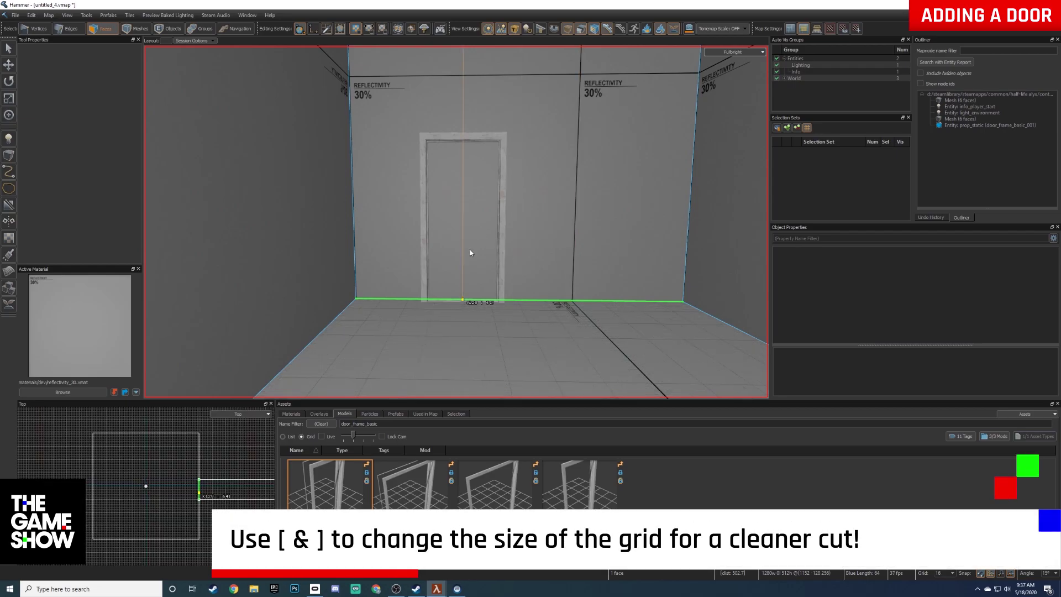
{"action": "key", "text": "bracketleft"}
{"action": "key", "text": "bracketleft"}
{"action": "key", "text": "bracketleft"}
{"action": "key", "text": "bracketleft"}
{"action": "key", "text": "bracketleft"}
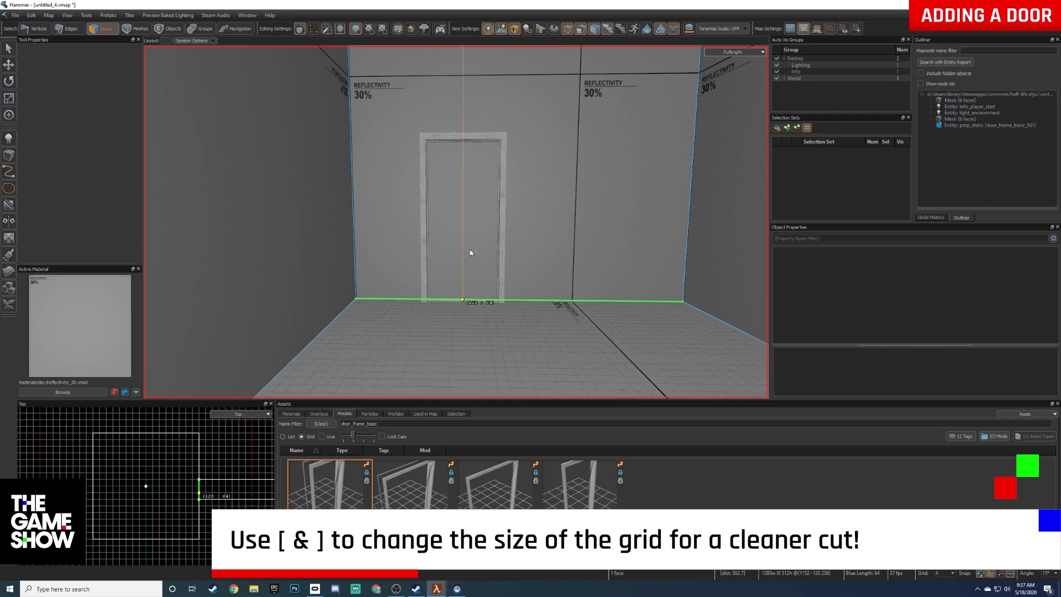
Step: Cut a rectangular face into the corridor side of the shared wall, following the inner edge of the door frame
{"action": "left_click", "coordinate": [429, 299]}
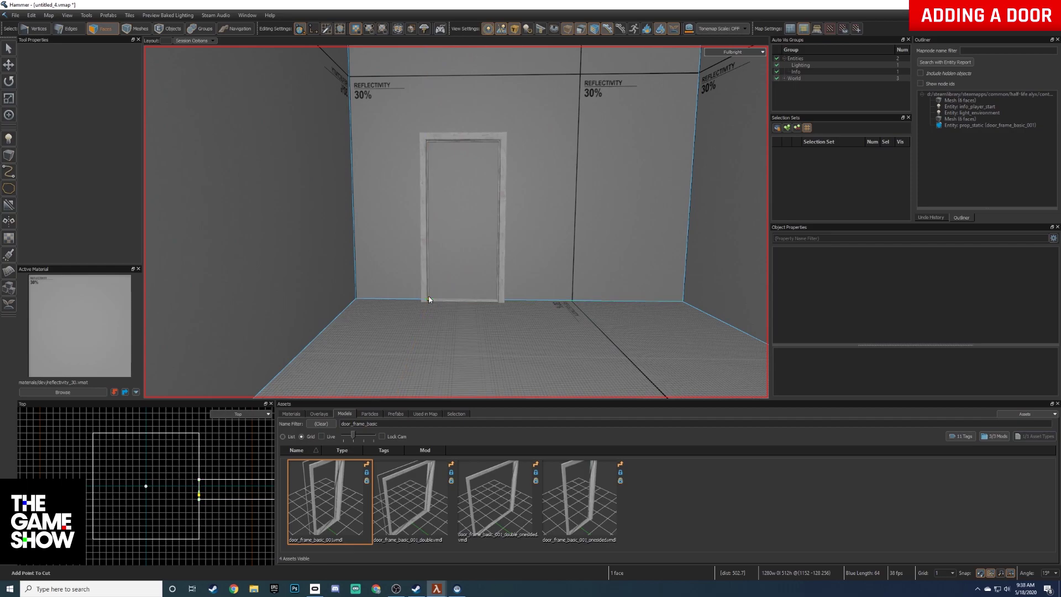
{"action": "left_click", "coordinate": [428, 142]}
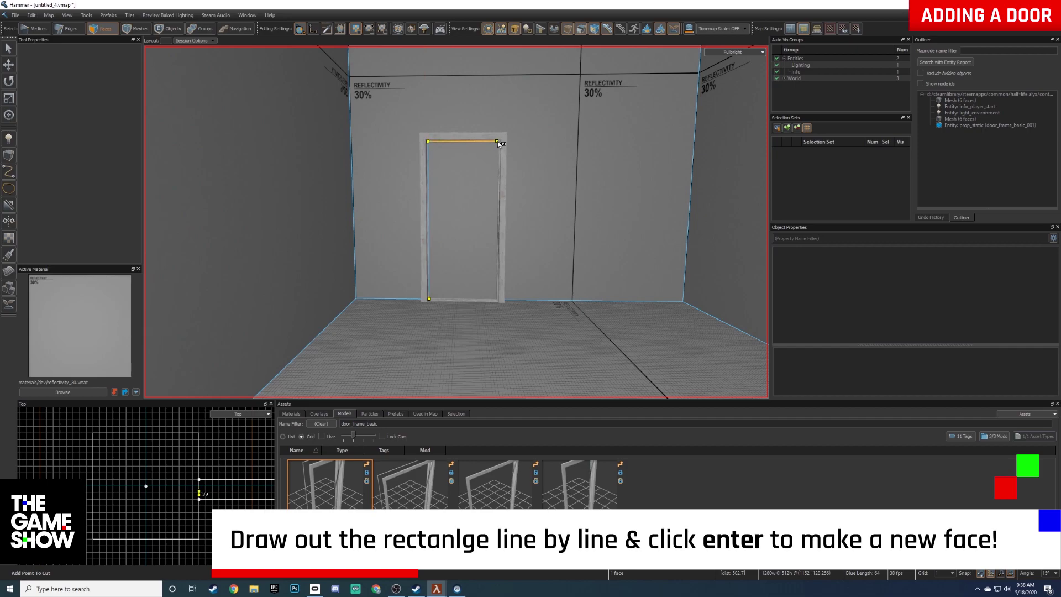
{"action": "left_click", "coordinate": [498, 299]}
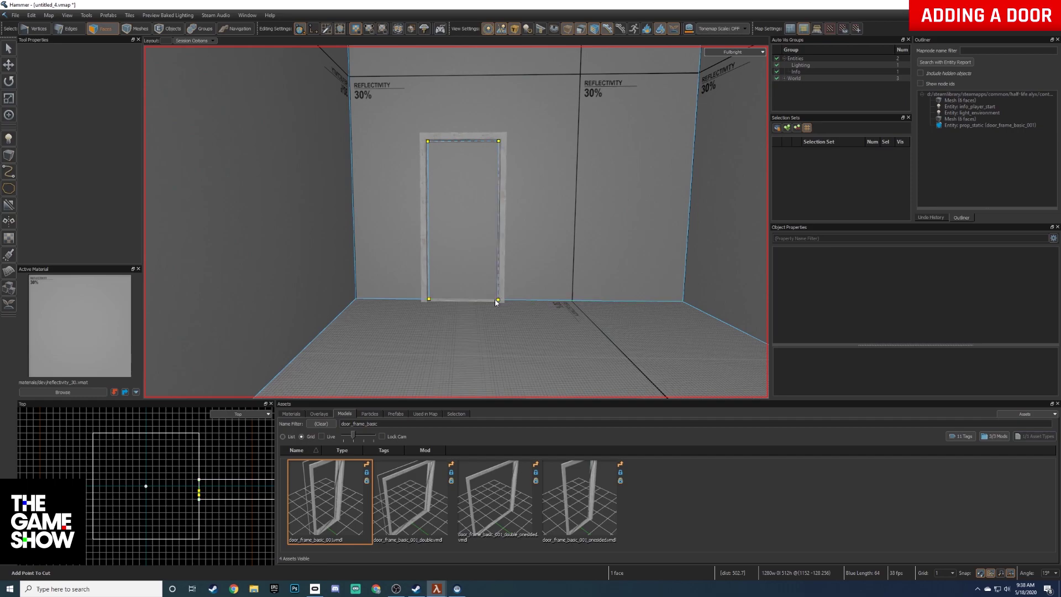
{"action": "left_click", "coordinate": [430, 302]}
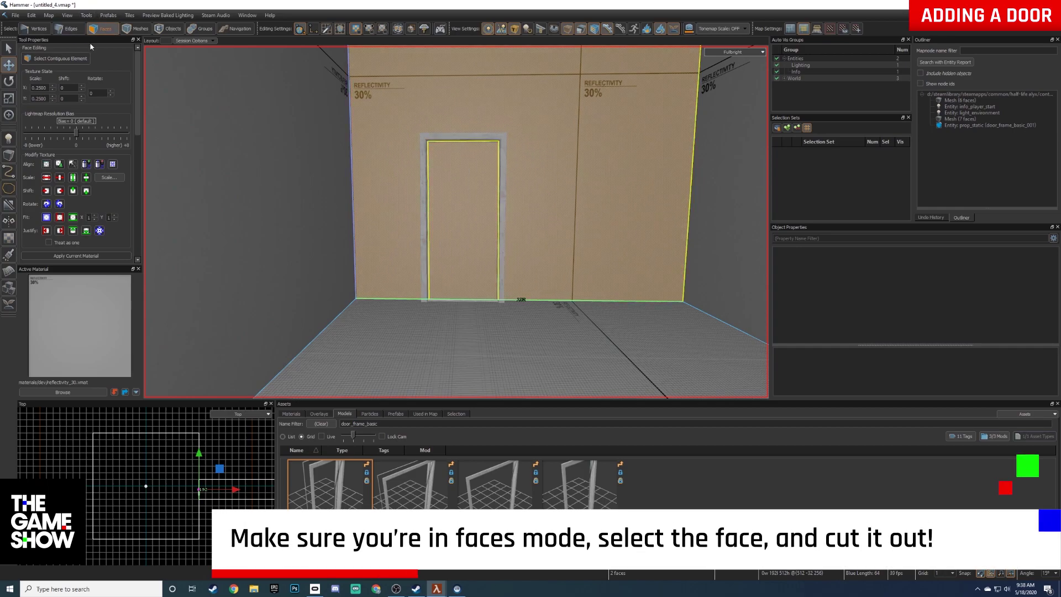
Step: Select the door-shaped face inside the frame on the corridor side and cut it out of the wall
{"action": "left_click", "coordinate": [459, 190]}
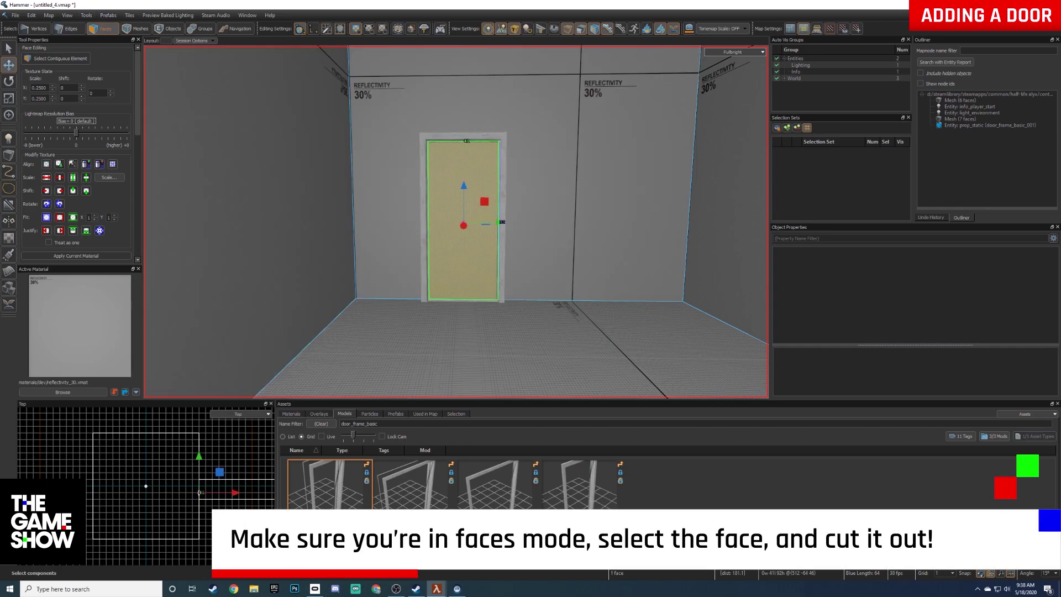
{"action": "right_click", "coordinate": [445, 180]}
{"action": "left_click", "coordinate": [473, 340]}
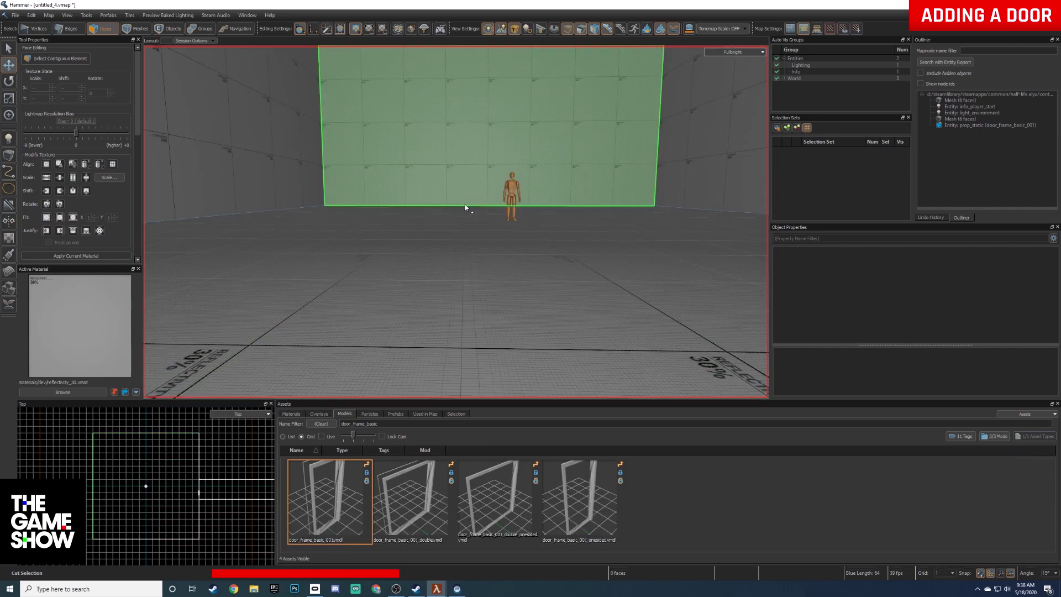
Step: On the large room's side of the shared wall, cut a matching rectangular face along the inner edge of the door frame
{"action": "key", "text": "w"}
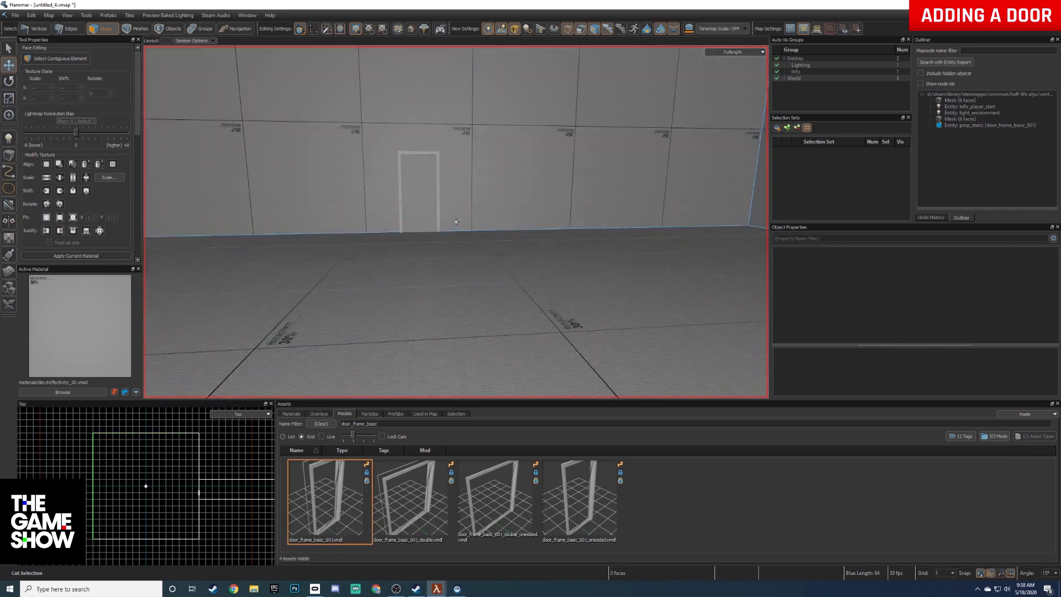
{"action": "right_click_drag", "start_coordinate": [456, 221], "coordinate": [456, 222]}
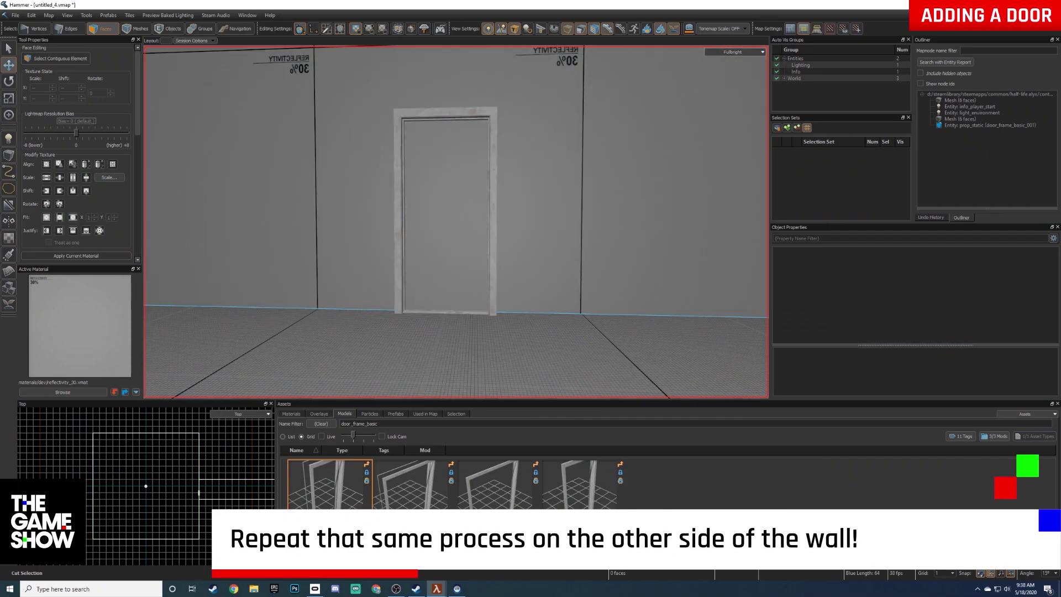
{"action": "key", "text": "c"}
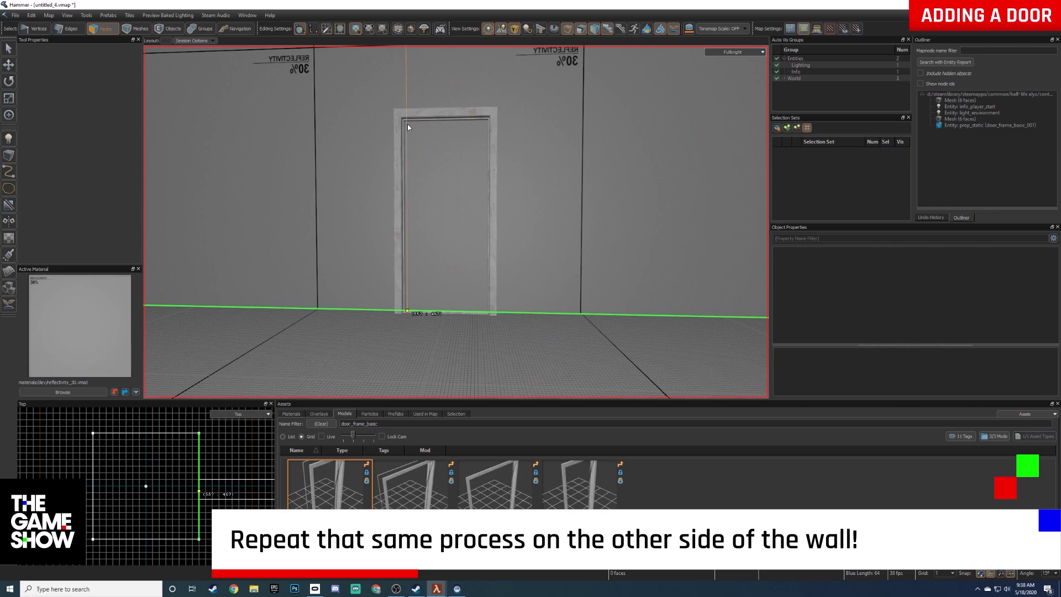
{"action": "left_click", "coordinate": [405, 311]}
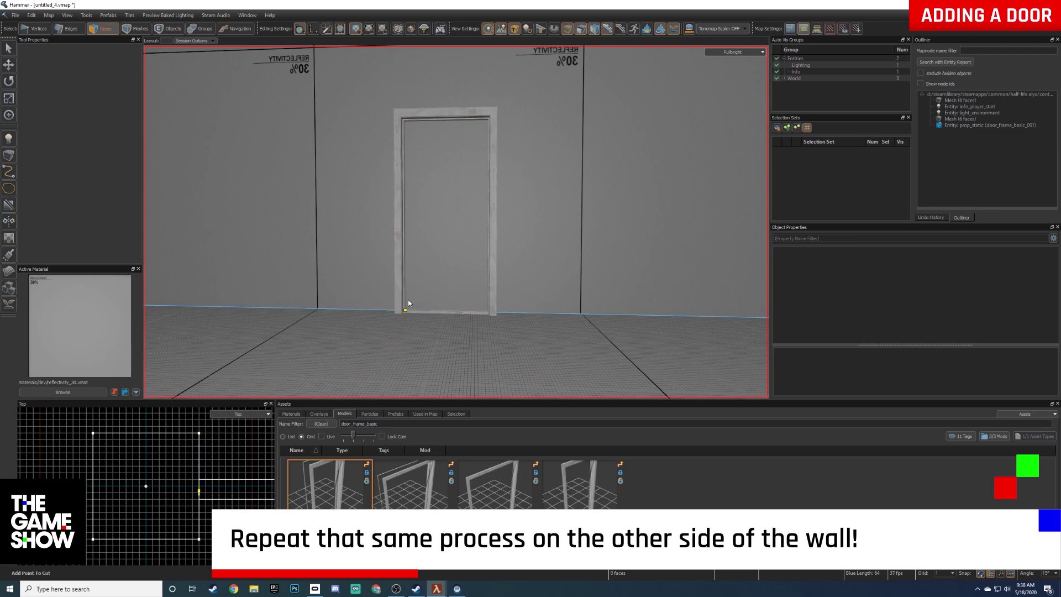
{"action": "left_click", "coordinate": [405, 119]}
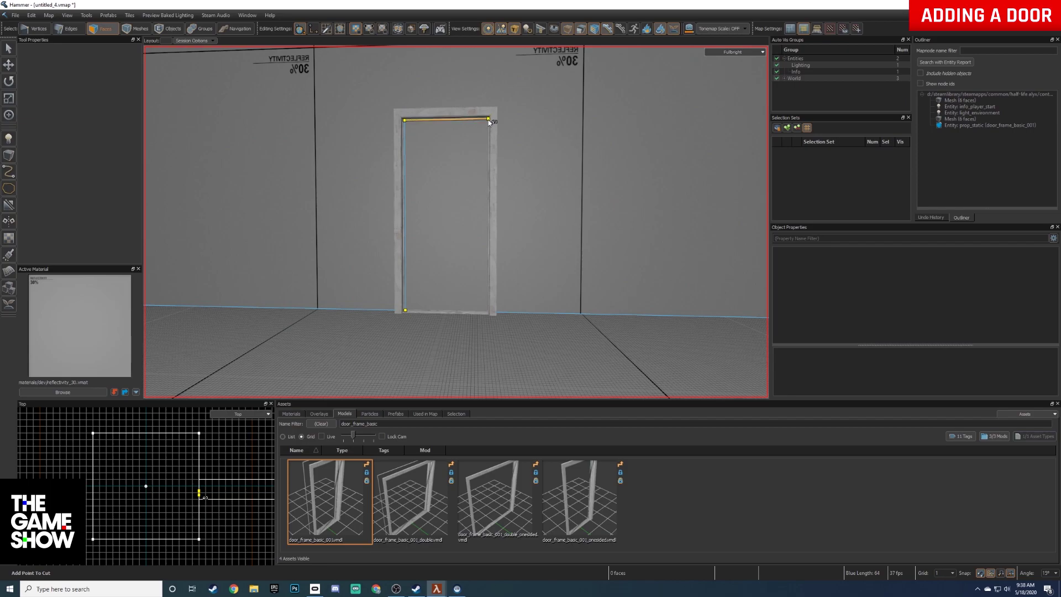
{"action": "left_click", "coordinate": [490, 313]}
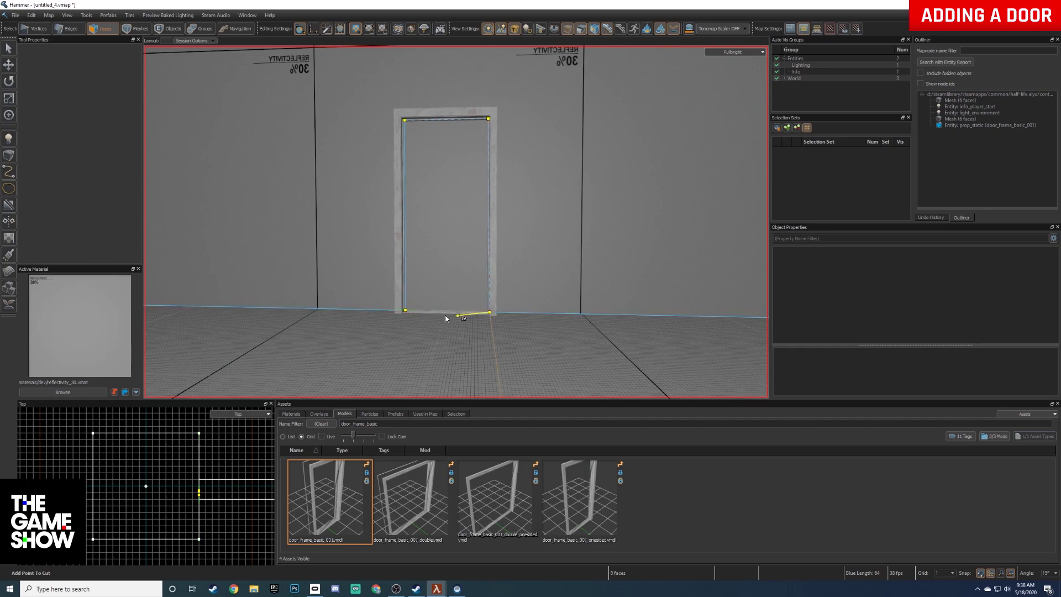
{"action": "left_click", "coordinate": [405, 313]}
{"action": "key", "text": "Return"}
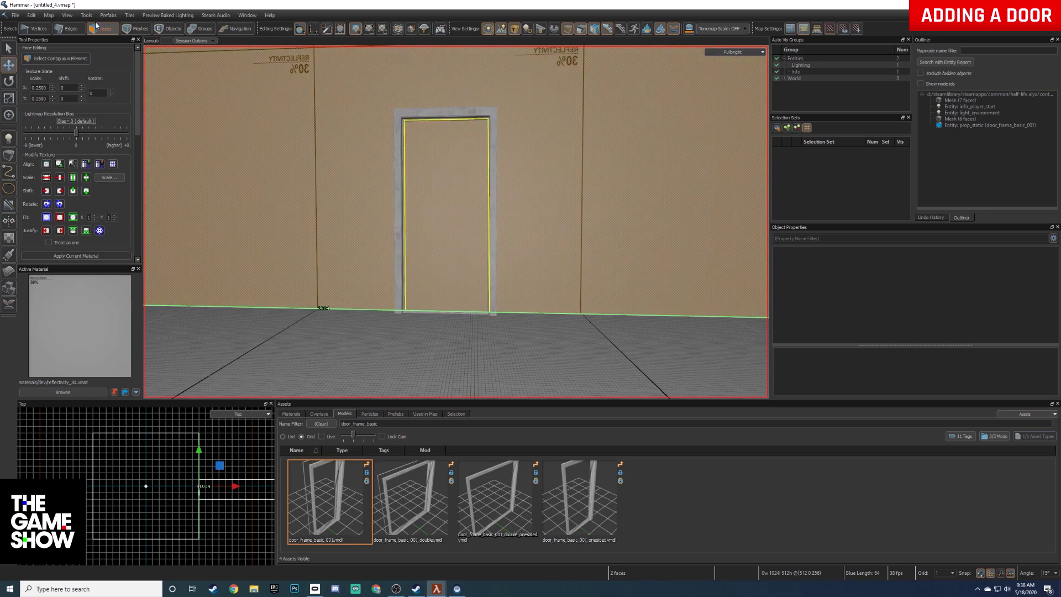
Step: Cut out the door-shaped face on the large room's side to open the doorway through to the corridor
{"action": "left_click", "coordinate": [459, 218]}
{"action": "right_click", "coordinate": [459, 219]}
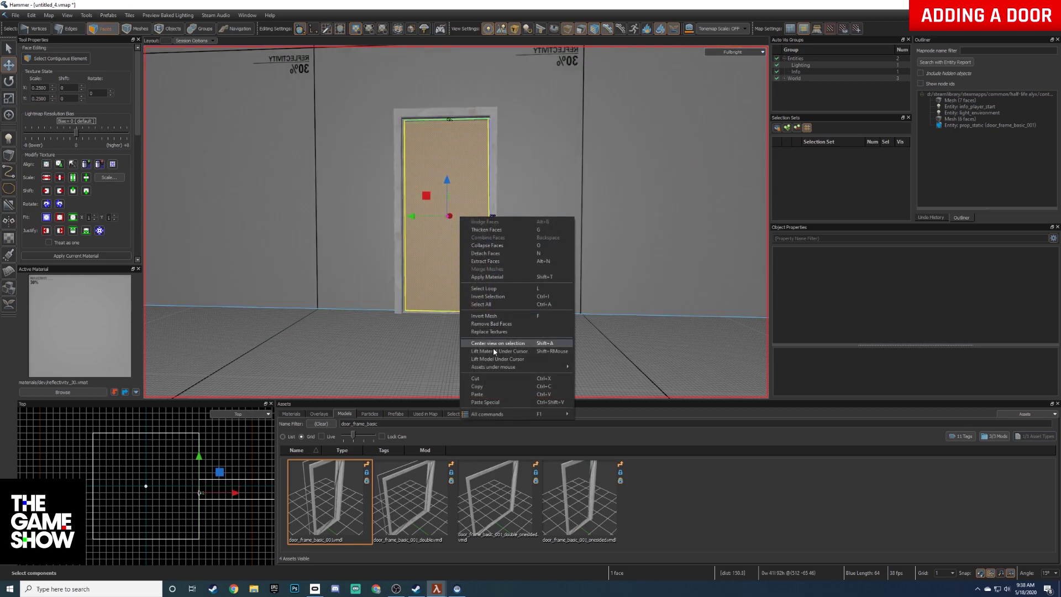
{"action": "left_click", "coordinate": [492, 379]}
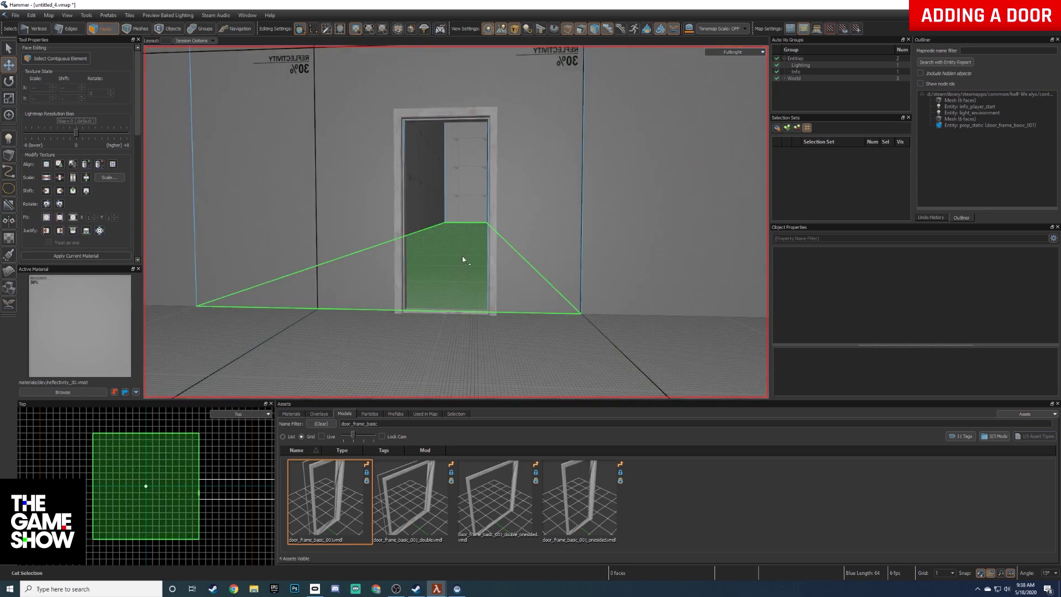
Step: Examine the finished door opening from several angles in the large room
{"action": "key", "text": "z"}
{"action": "key", "text": "a"}
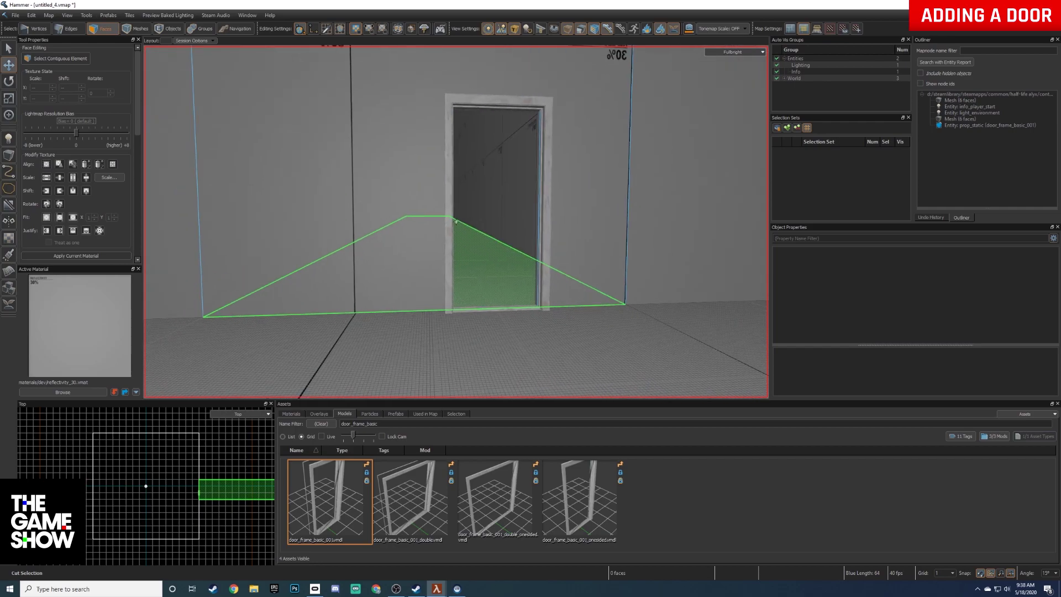
{"action": "key", "text": "s"}
{"action": "key", "text": "d"}
{"action": "key", "text": "a"}
{"action": "key", "text": "w"}
{"action": "key", "text": "z"}
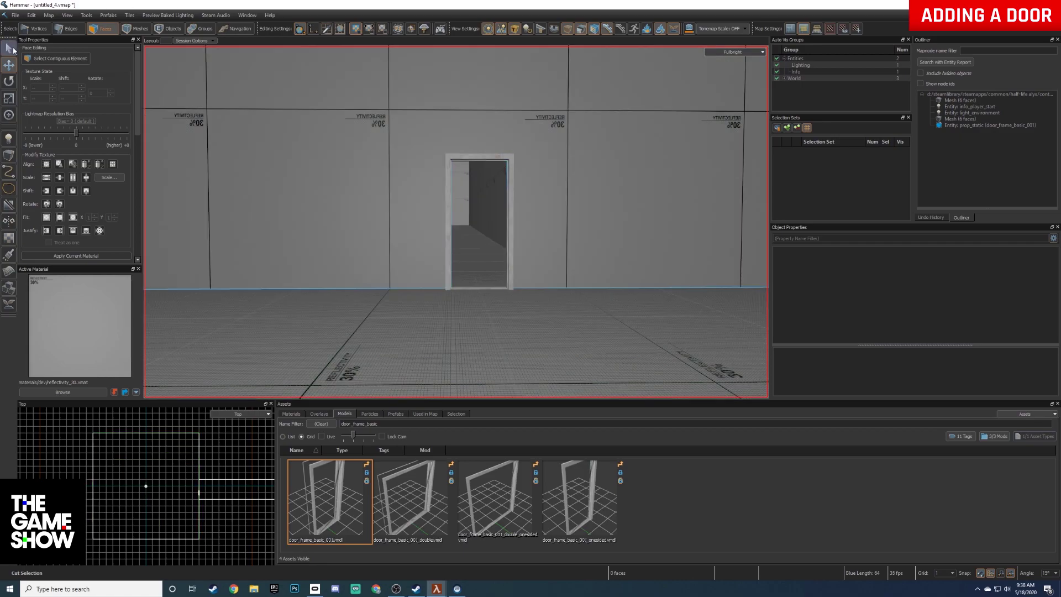
Step: Place a prop_door_rotating_physics entity on the floor just in front of the door opening
{"action": "left_click", "coordinate": [9, 139]}
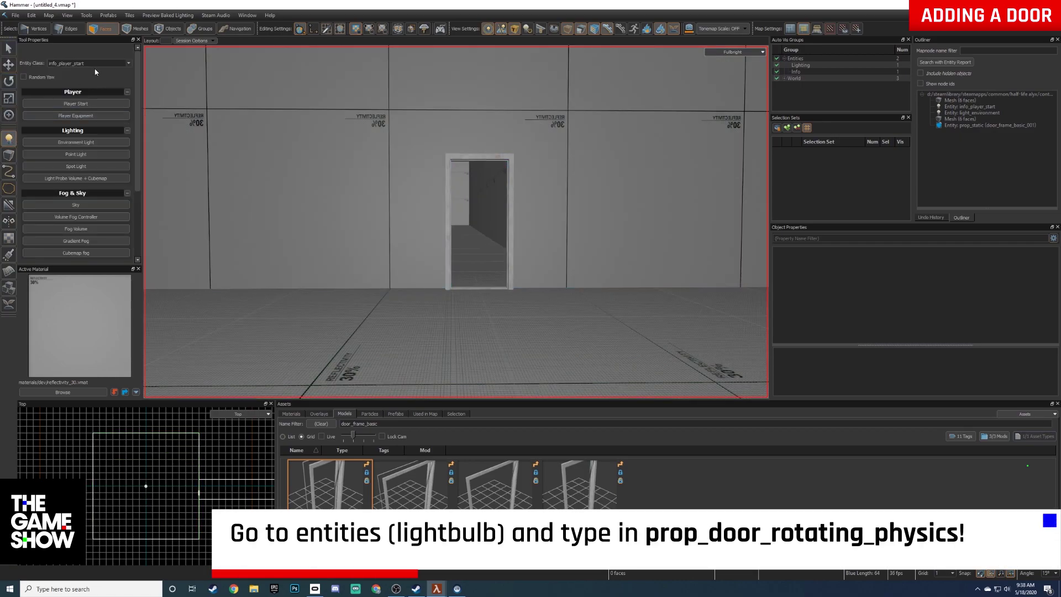
{"action": "type", "text": "prop"}
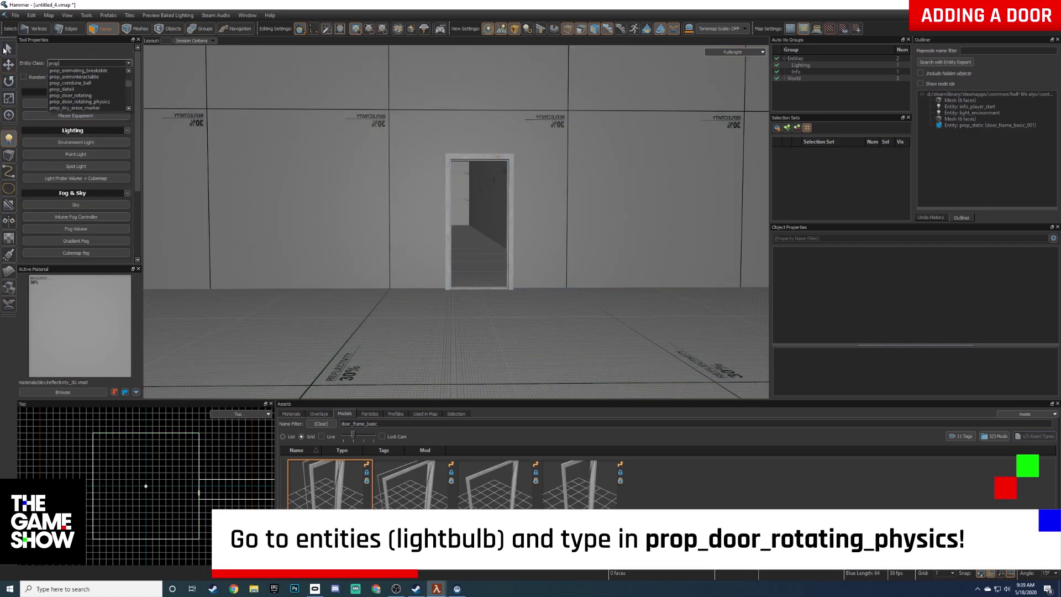
{"action": "type", "text": "_p"}
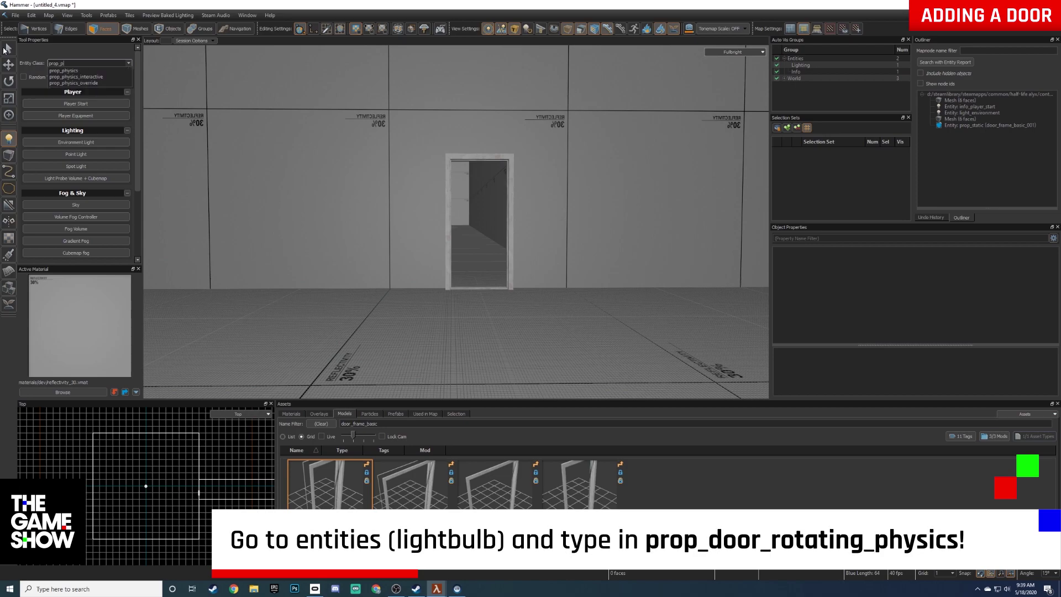
{"action": "key", "text": "BackSpace"}
{"action": "type", "text": "door_rotating_physics"}
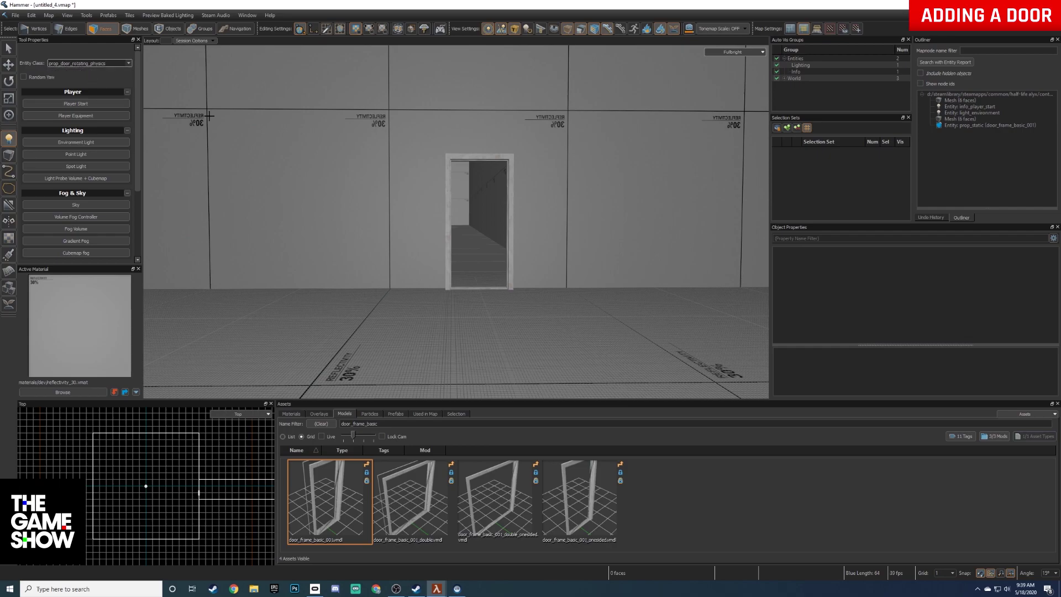
{"action": "left_click", "coordinate": [479, 297]}
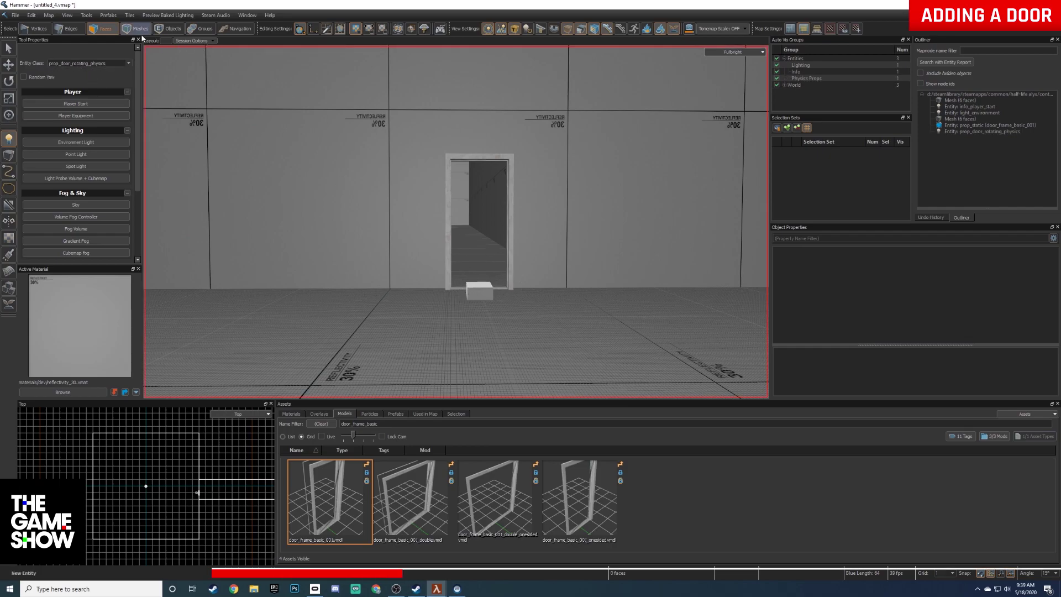
Step: Open the door entity's object properties and set its World Model to door_1a_40_92.vmdl, found by searching for door_1a
{"action": "left_click", "coordinate": [168, 31]}
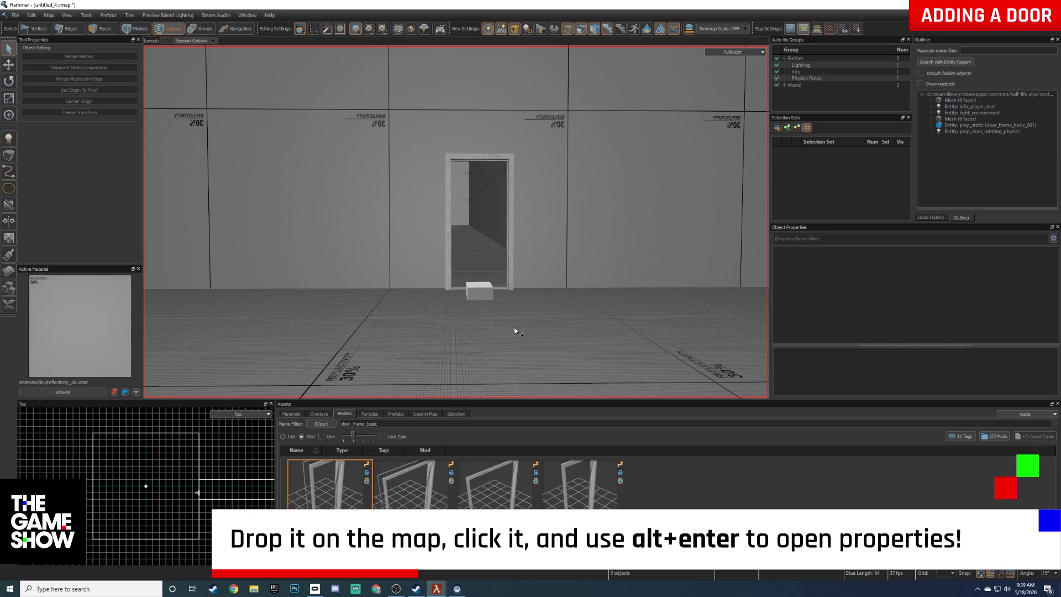
{"action": "left_click", "coordinate": [479, 293]}
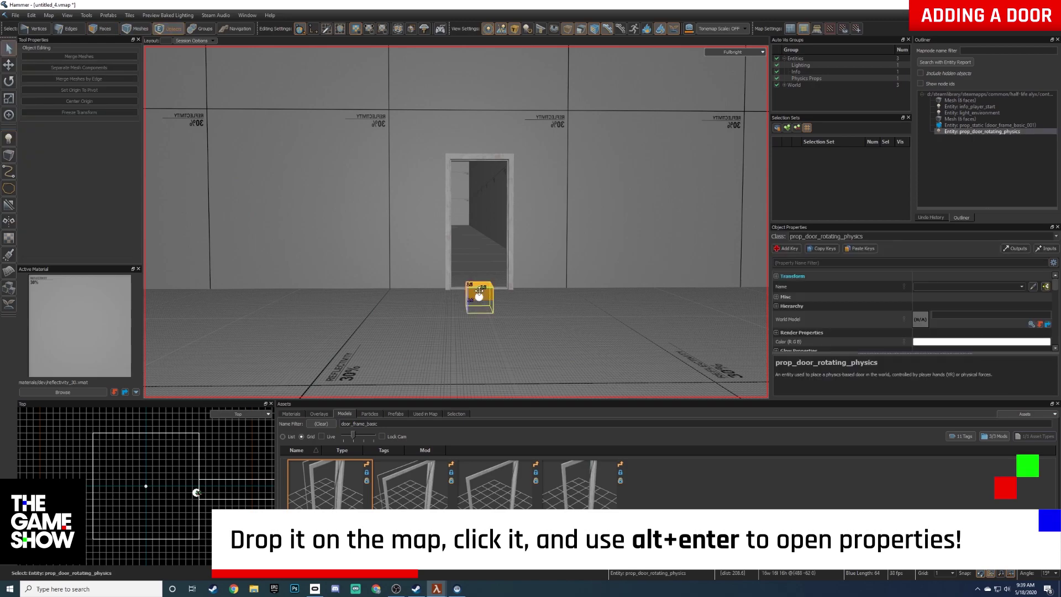
{"action": "key", "text": "alt+Return"}
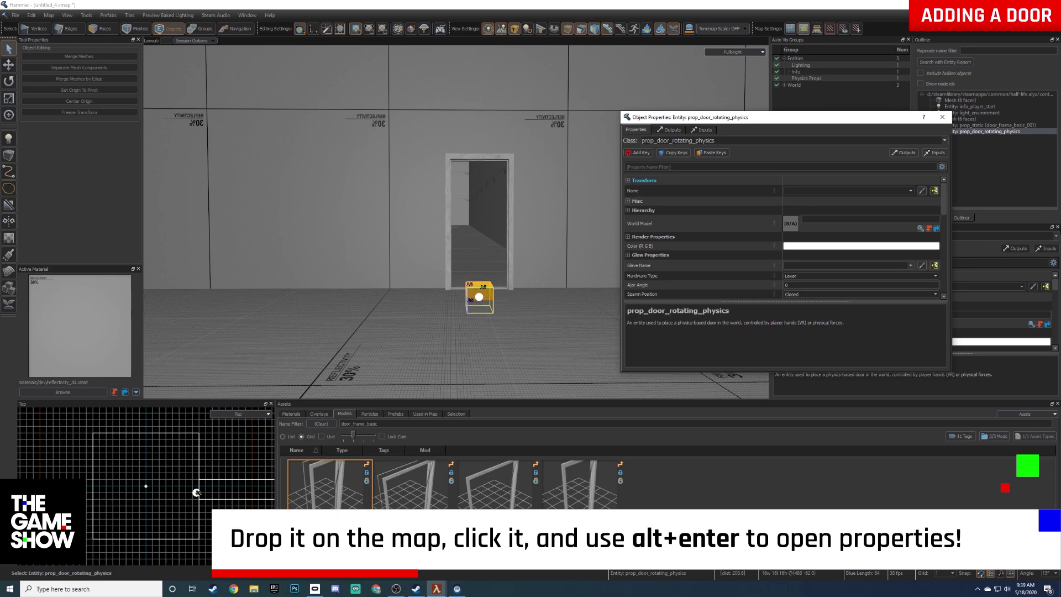
{"action": "left_click", "coordinate": [920, 228]}
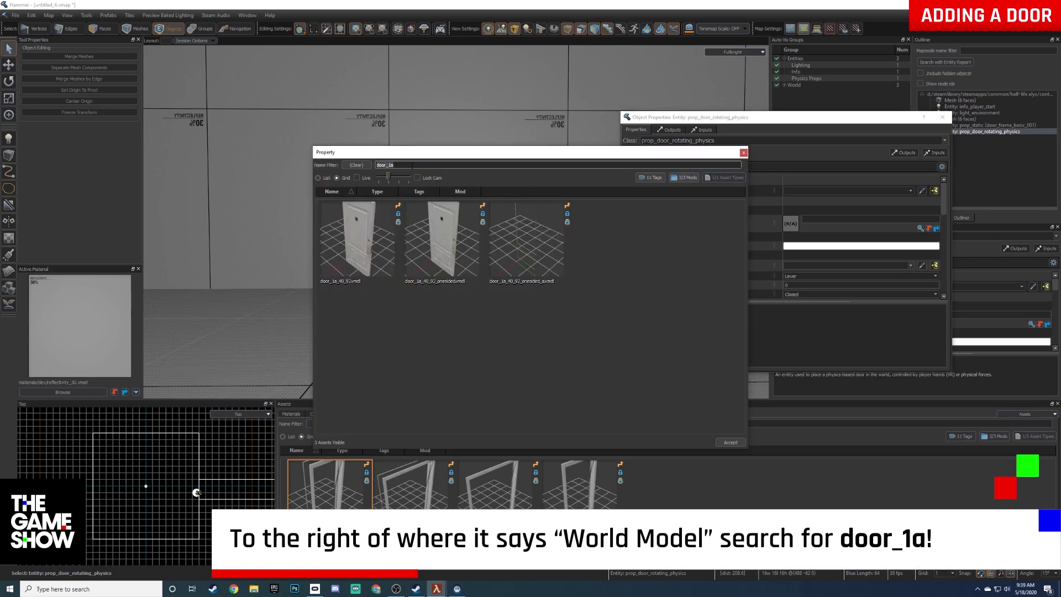
{"action": "type", "text": "d"}
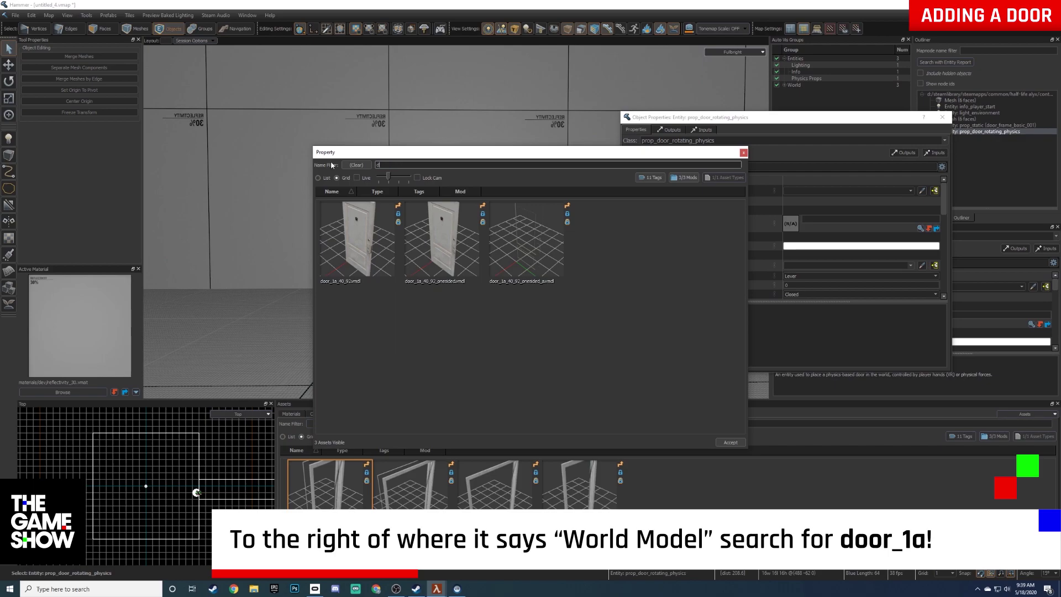
{"action": "type", "text": "oor_1"}
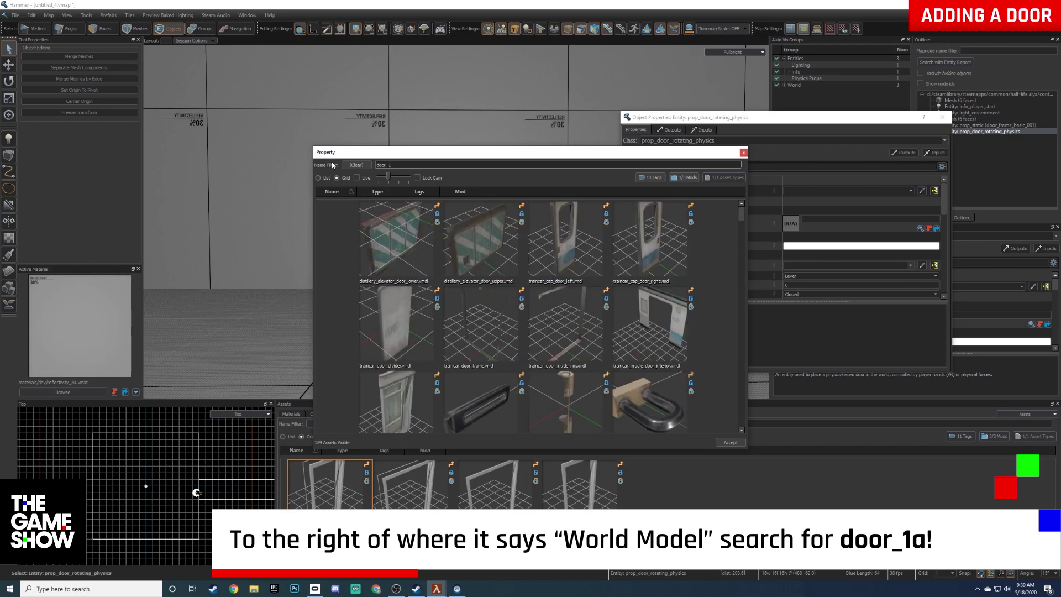
{"action": "type", "text": "a"}
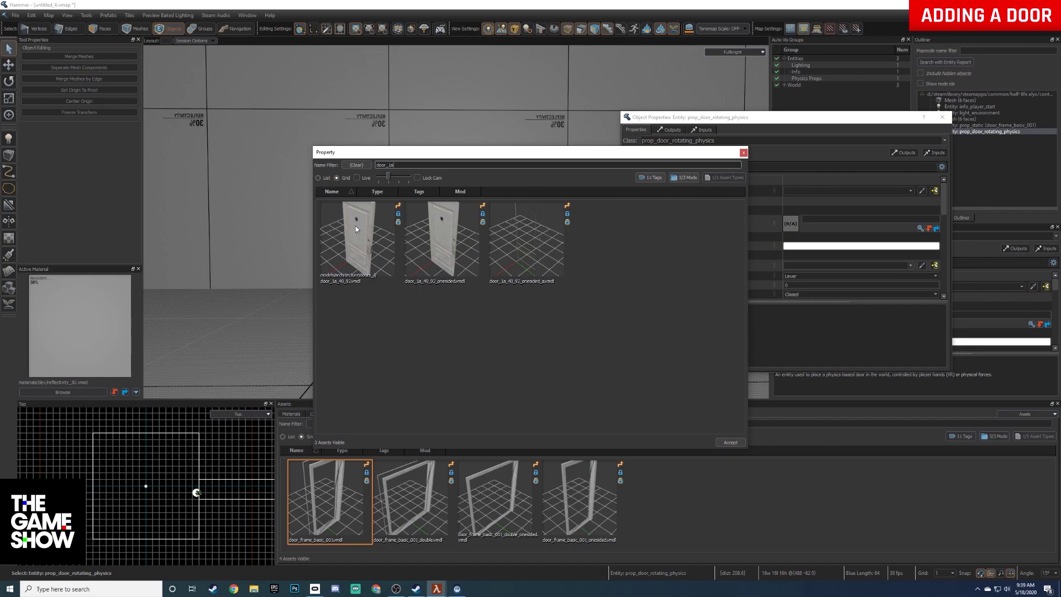
{"action": "left_click", "coordinate": [356, 227]}
{"action": "left_click", "coordinate": [730, 443]}
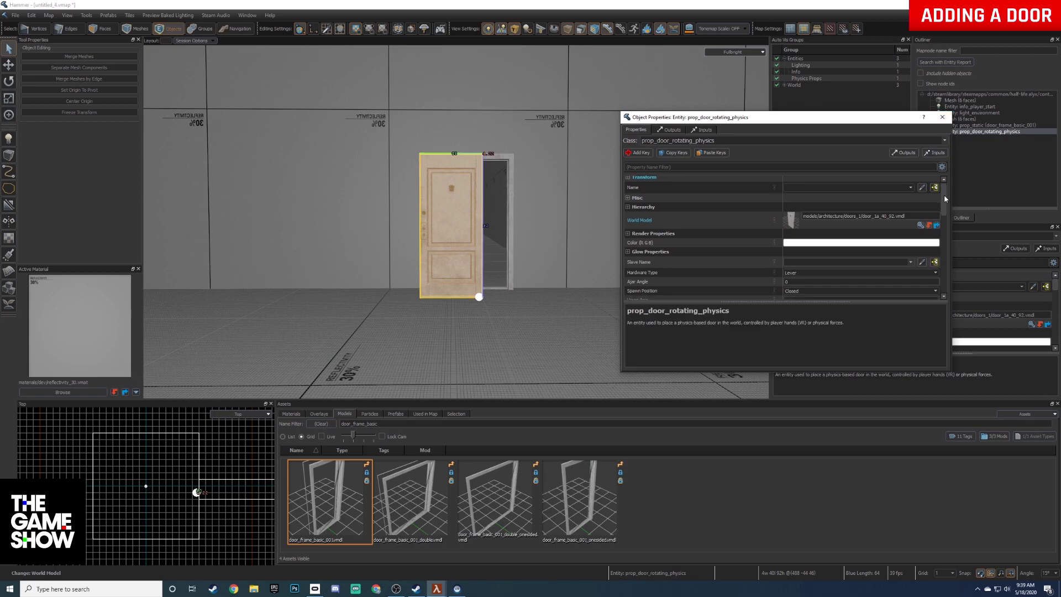
Step: Set the door entity's render color to a saturated blue
{"action": "scroll", "coordinate": [892, 230], "scroll_direction": "down", "scroll_amount": 1}
{"action": "left_click", "coordinate": [854, 234]}
{"action": "left_click_drag", "start_coordinate": [472, 261], "coordinate": [575, 283]}
{"action": "left_click", "coordinate": [575, 282]}
{"action": "left_click", "coordinate": [516, 263]}
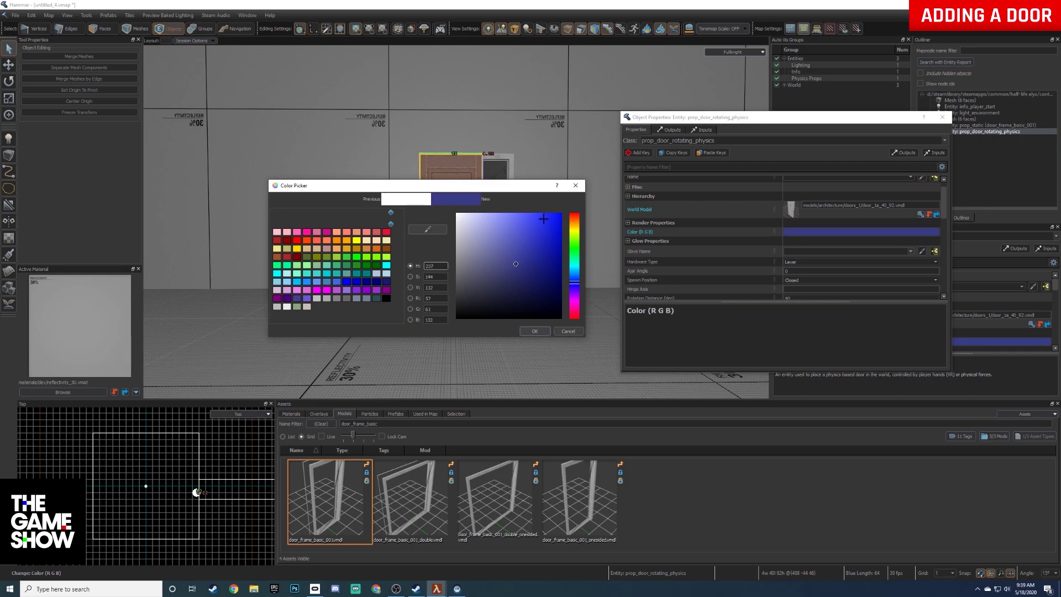
{"action": "left_click", "coordinate": [535, 332]}
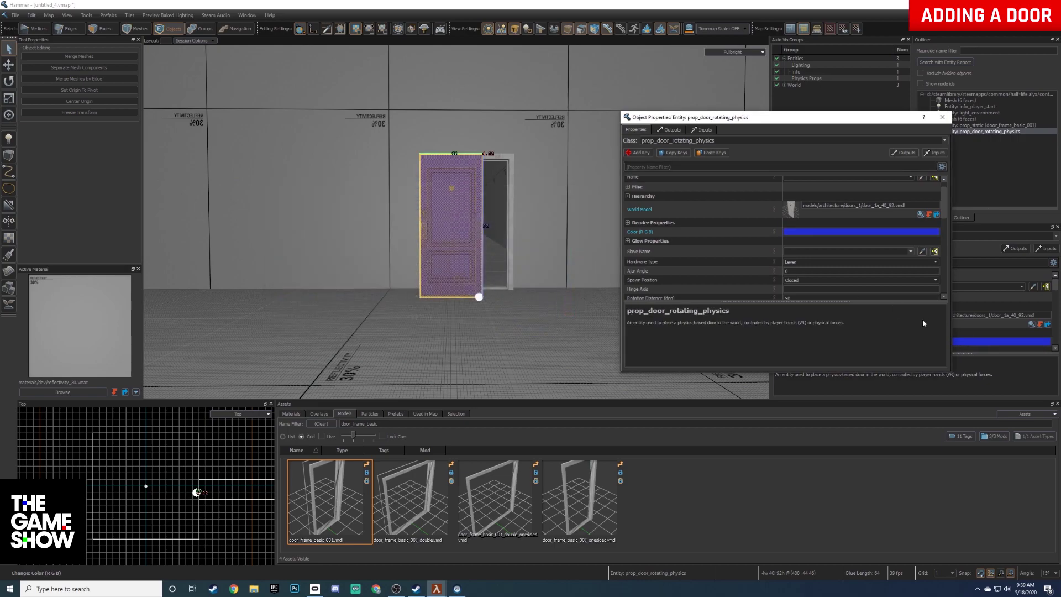
Step: Set the door's Open Direction to Open Forward Only and close its object properties
{"action": "left_click_drag", "start_coordinate": [946, 207], "coordinate": [943, 260]}
{"action": "left_click", "coordinate": [934, 219]}
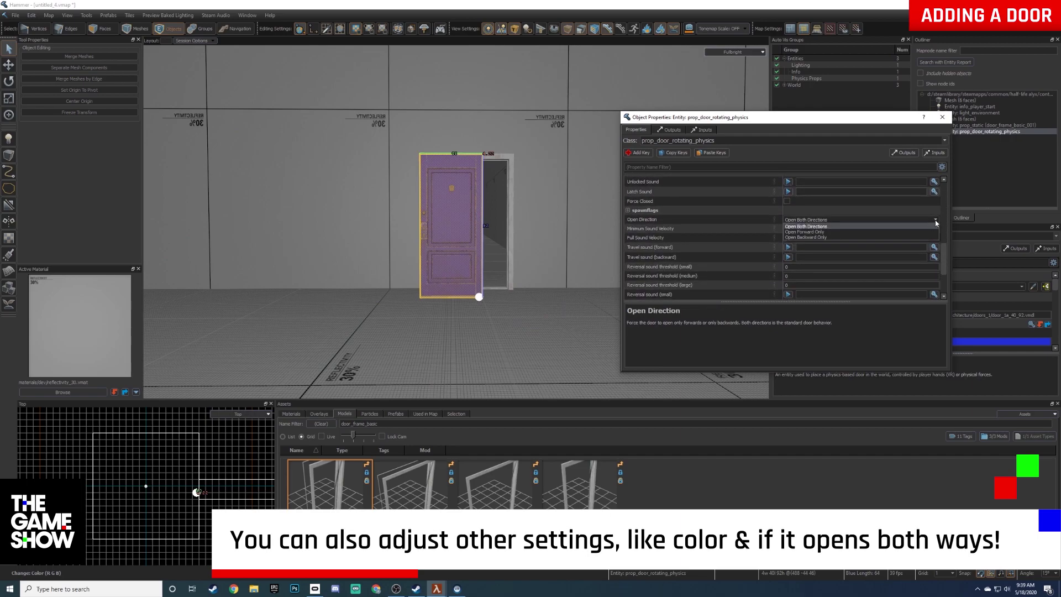
{"action": "left_click", "coordinate": [817, 229]}
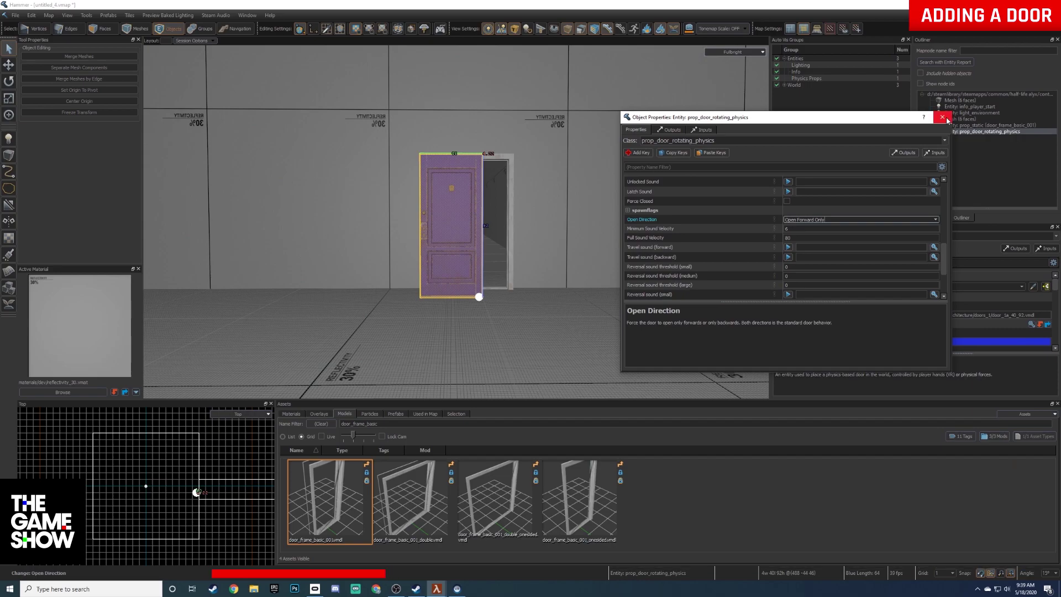
{"action": "left_click", "coordinate": [943, 118]}
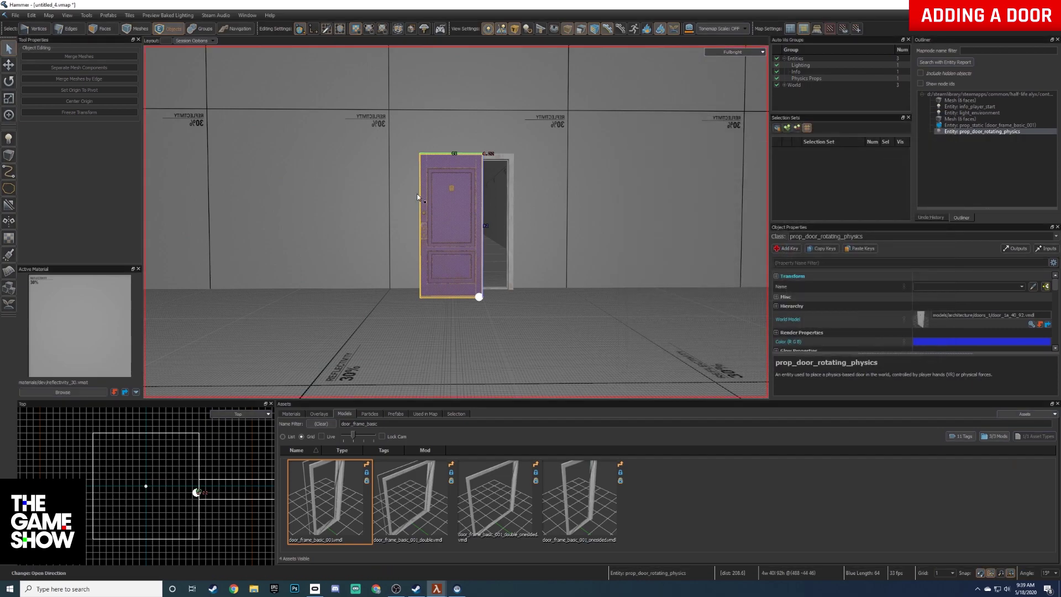
Step: Move the blue door sideways and back into the wall opening so that it fits inside the door frame
{"action": "key", "text": "t"}
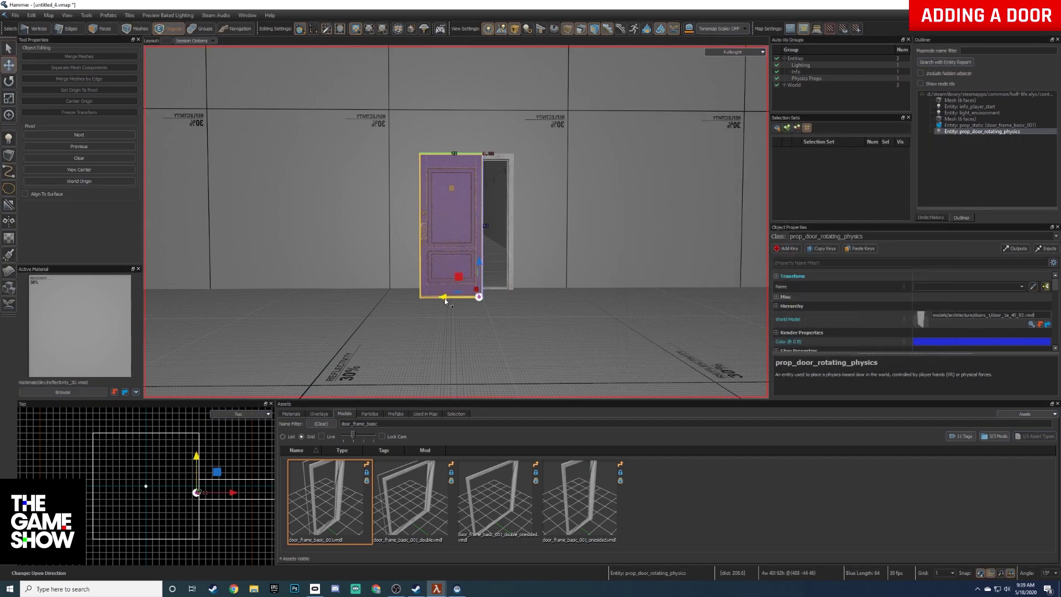
{"action": "left_click_drag", "start_coordinate": [444, 298], "coordinate": [508, 305]}
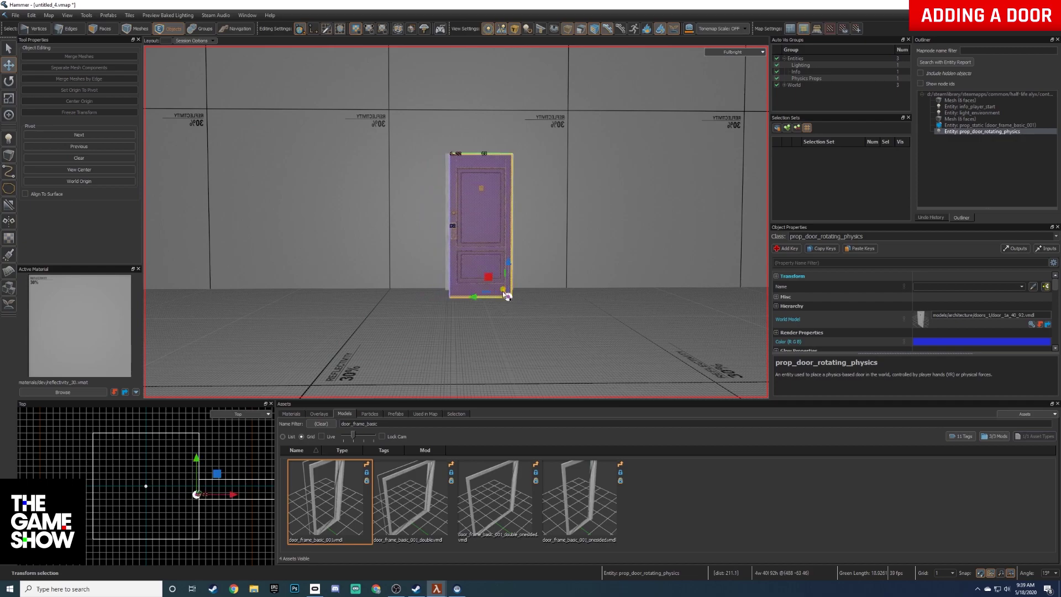
{"action": "left_click_drag", "start_coordinate": [504, 293], "coordinate": [509, 286]}
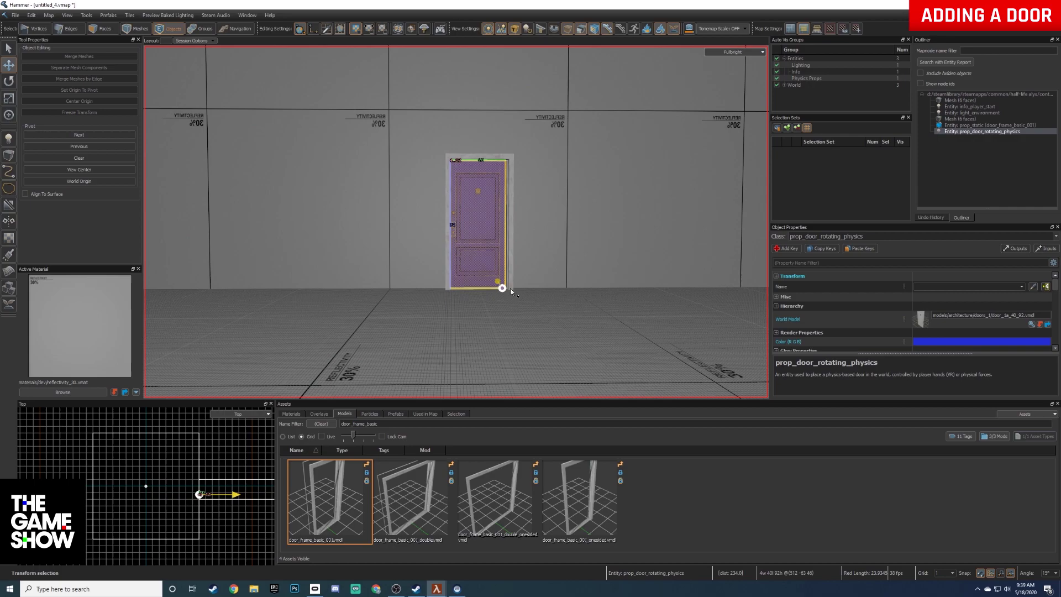
{"action": "scroll", "coordinate": [508, 289], "scroll_direction": "up", "scroll_amount": 5}
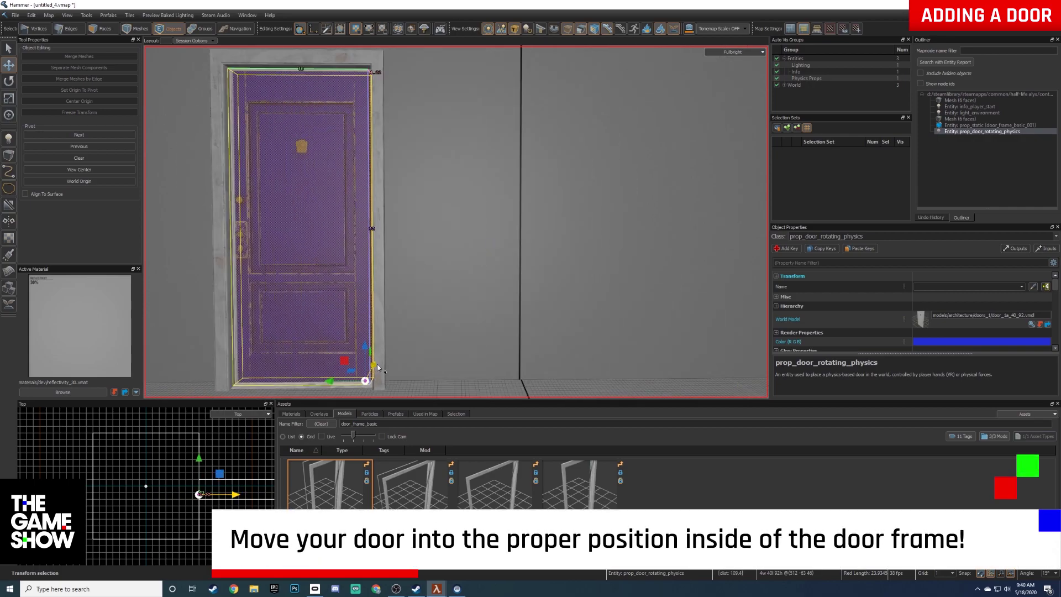
{"action": "mouse_move", "coordinate": [378, 366]}
{"action": "left_mouse_down"}
{"action": "mouse_move", "coordinate": [360, 379]}
{"action": "mouse_move", "coordinate": [369, 384]}
{"action": "left_mouse_up"}
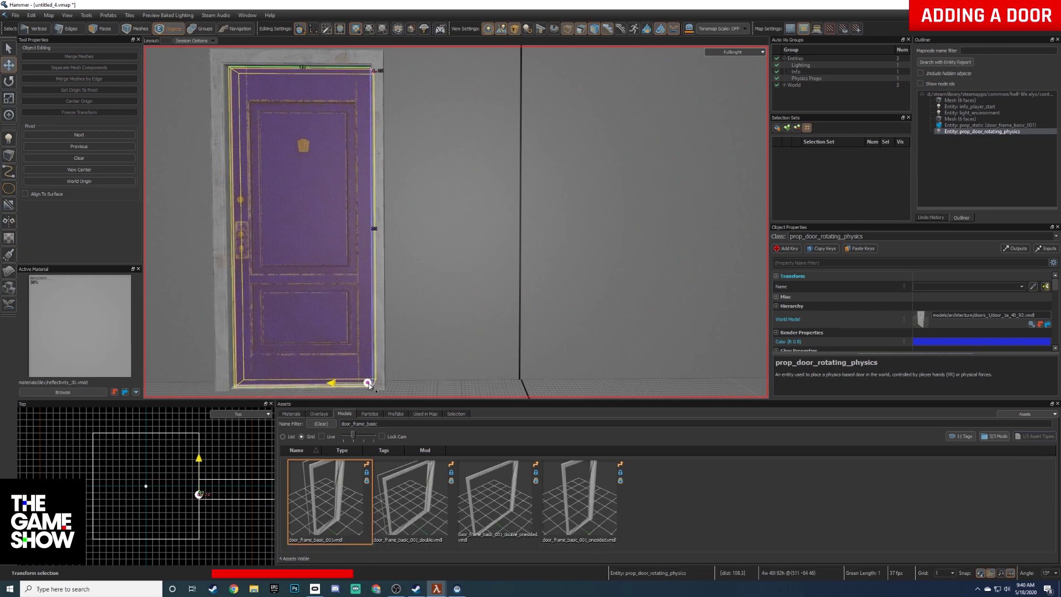
Step: Examine the fitted door from the large room and the corridor to check how it sits in its frame
{"action": "right_click", "coordinate": [476, 260]}
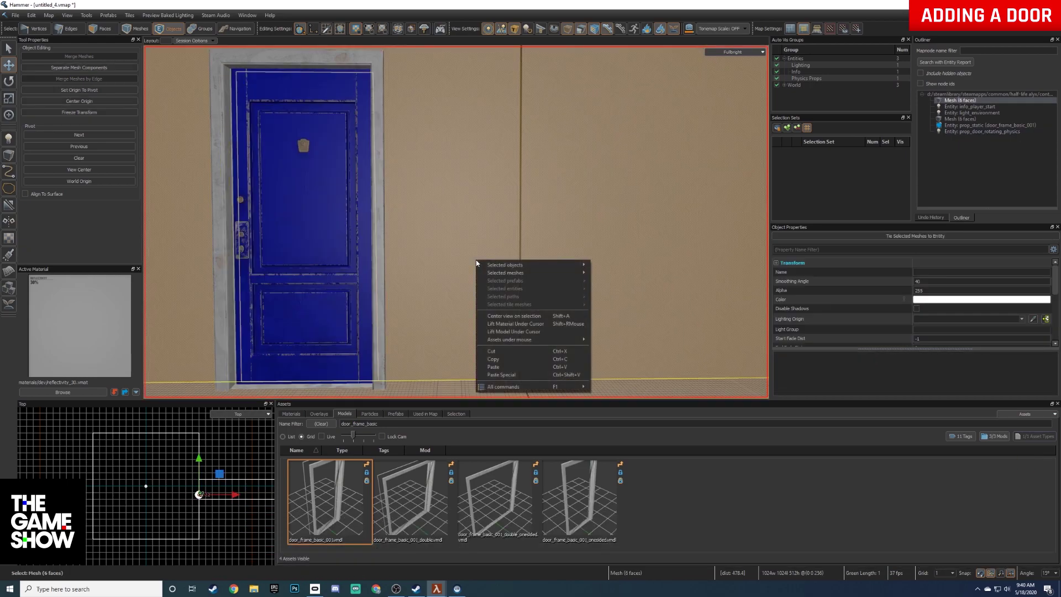
{"action": "left_click", "coordinate": [427, 236]}
{"action": "scroll", "coordinate": [359, 245], "scroll_direction": "down", "scroll_amount": 10}
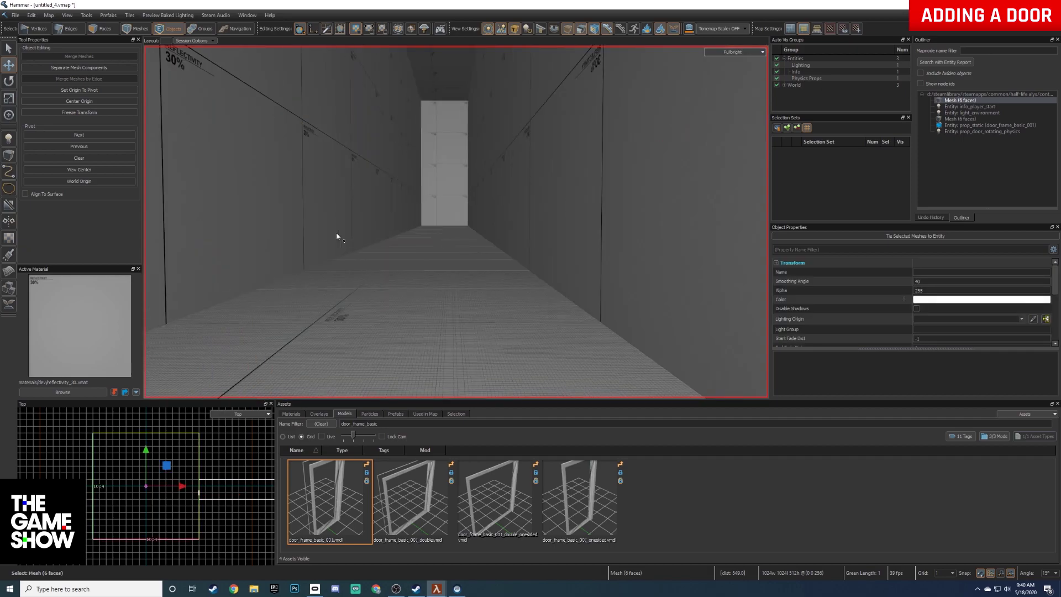
{"action": "scroll", "coordinate": [338, 234], "scroll_direction": "up", "scroll_amount": 8}
{"action": "scroll", "coordinate": [354, 243], "scroll_direction": "down", "scroll_amount": 3}
{"action": "scroll", "coordinate": [381, 252], "scroll_direction": "up", "scroll_amount": 8}
{"action": "key", "text": "a"}
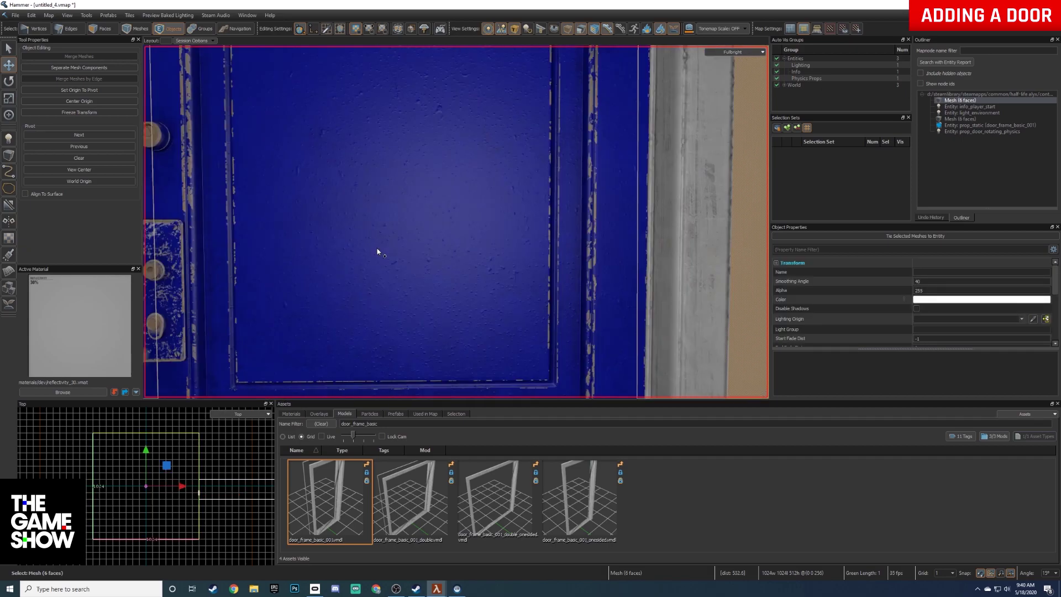
{"action": "right_click_drag", "start_coordinate": [398, 254], "coordinate": [447, 253]}
{"action": "key", "text": "s"}
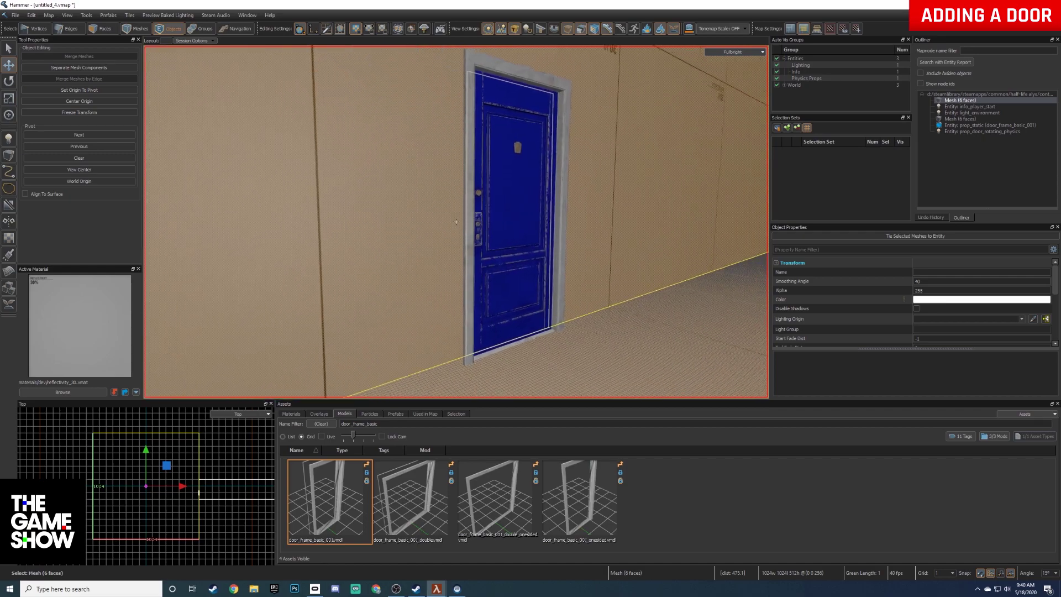
Step: Nudge the door 1 unit along its depth direction within the frame, toward the large room
{"action": "left_click", "coordinate": [489, 288]}
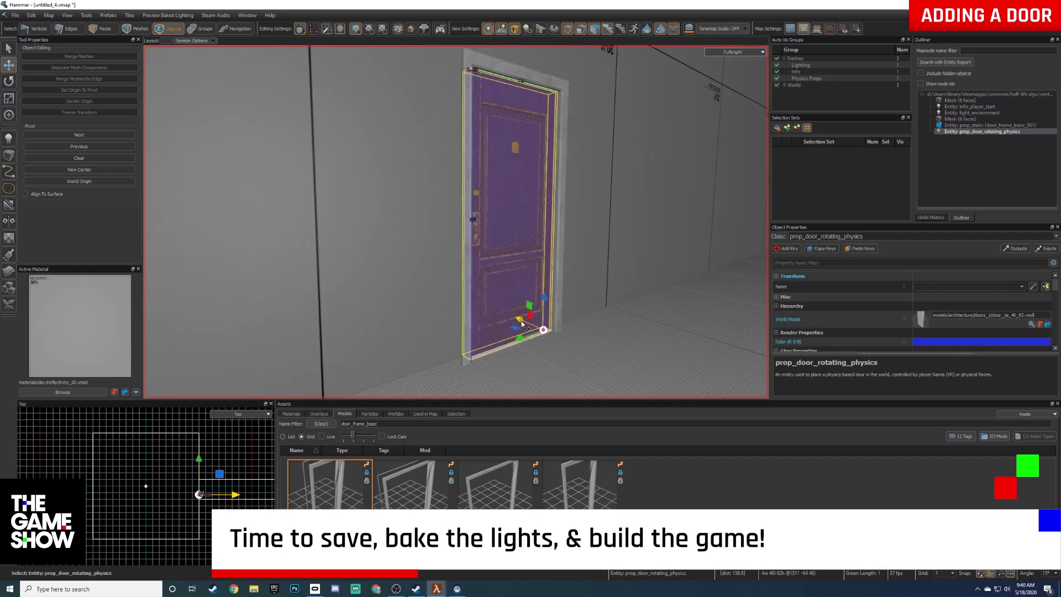
{"action": "left_click_drag", "start_coordinate": [522, 323], "coordinate": [547, 333]}
{"action": "left_click", "coordinate": [615, 334]}
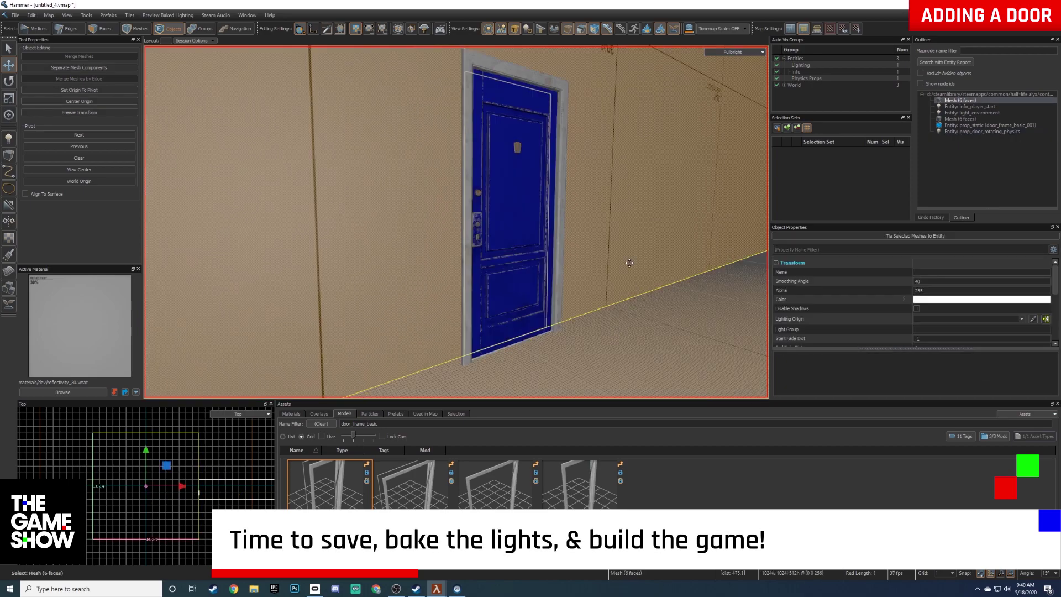
{"action": "scroll", "coordinate": [582, 240], "scroll_direction": "down", "scroll_amount": 3}
{"action": "right_click_drag", "start_coordinate": [581, 239], "coordinate": [541, 239]}
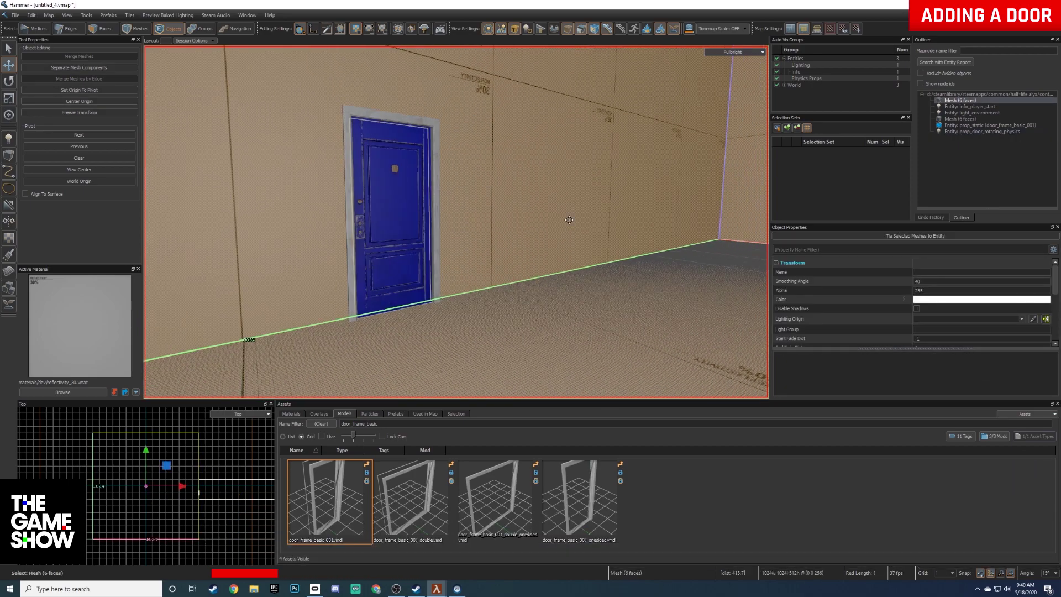